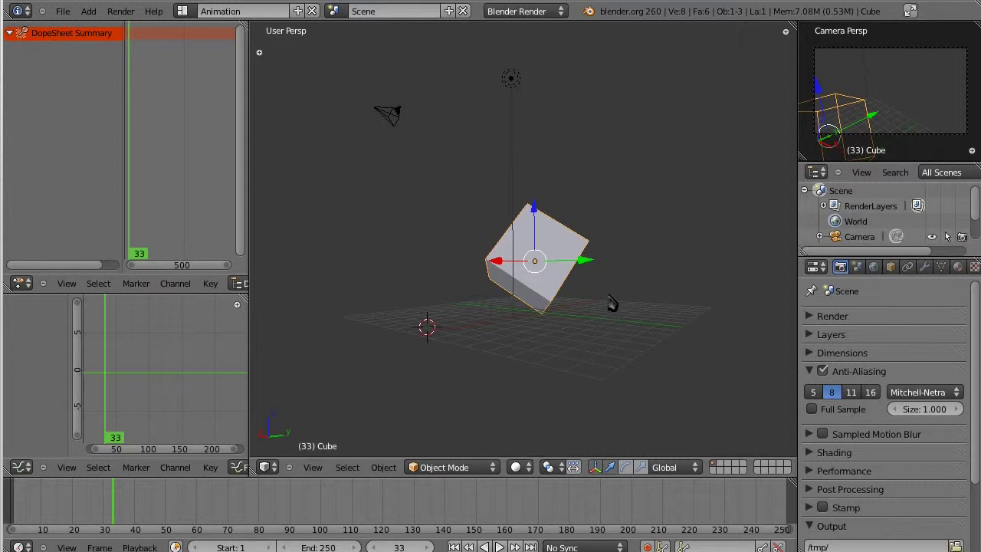
- Zoom and orbit around the cube, then drag the left border rightward to enlarge the Dope Sheet and Graph Editor
{"action": "scroll", "coordinate": [599, 290], "scroll_direction": "down", "scroll_amount": 2}
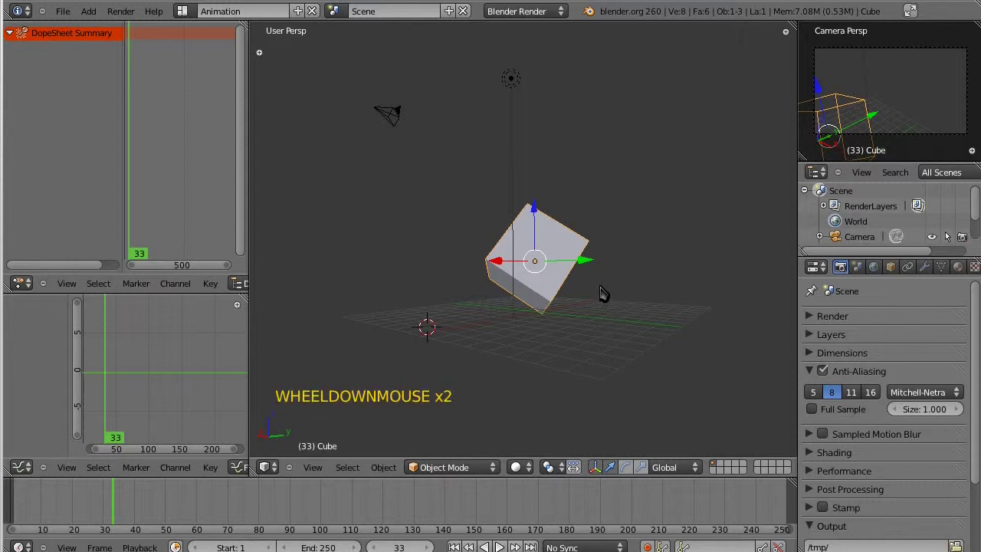
{"action": "scroll", "coordinate": [603, 294], "scroll_direction": "up", "scroll_amount": 3}
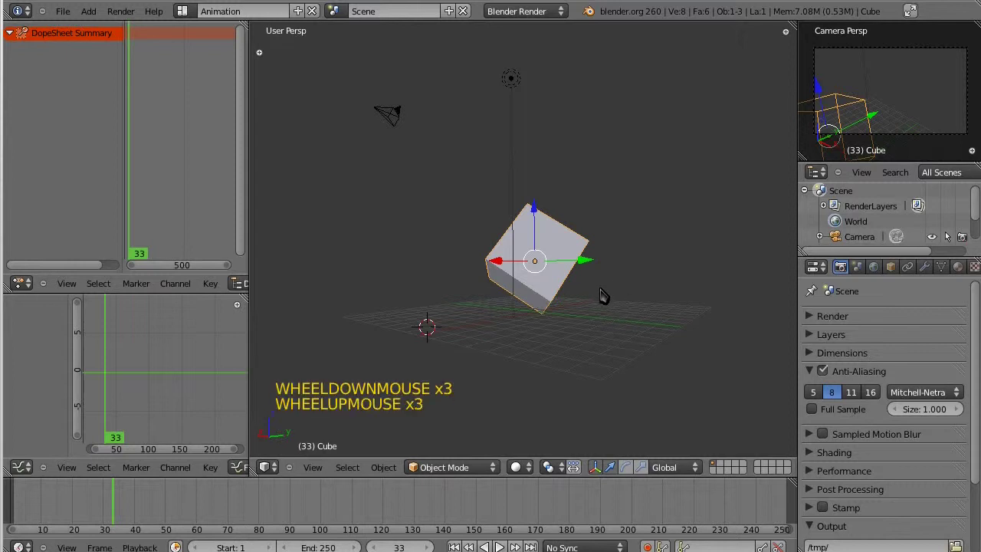
{"action": "scroll", "coordinate": [548, 284], "scroll_direction": "up", "scroll_amount": 2}
{"action": "middle_click", "coordinate": [549, 282]}
{"action": "middle_click_drag", "start_coordinate": [549, 282], "coordinate": [530, 311]}
{"action": "scroll", "coordinate": [521, 299], "scroll_direction": "up", "scroll_amount": 2}
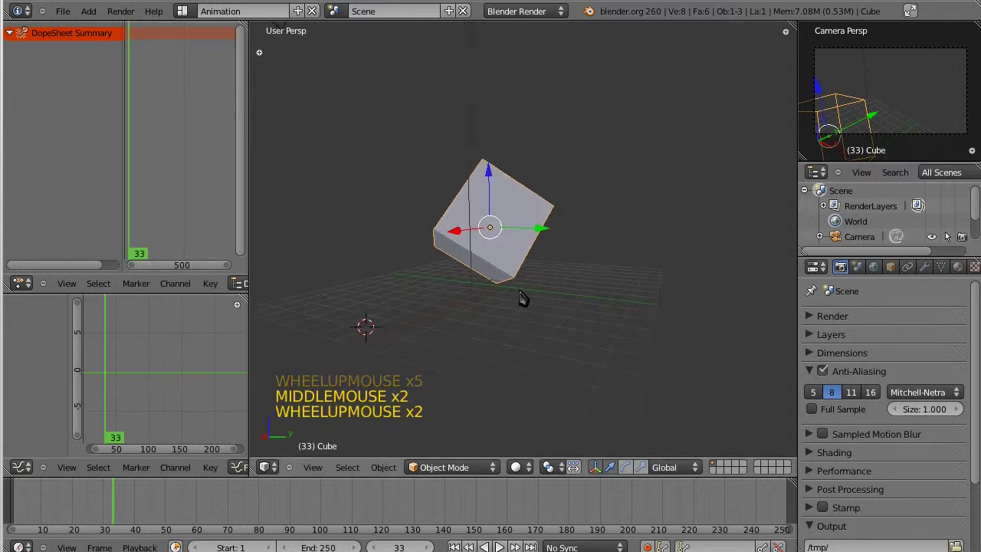
{"action": "scroll", "coordinate": [522, 299], "scroll_direction": "up", "scroll_amount": 2}
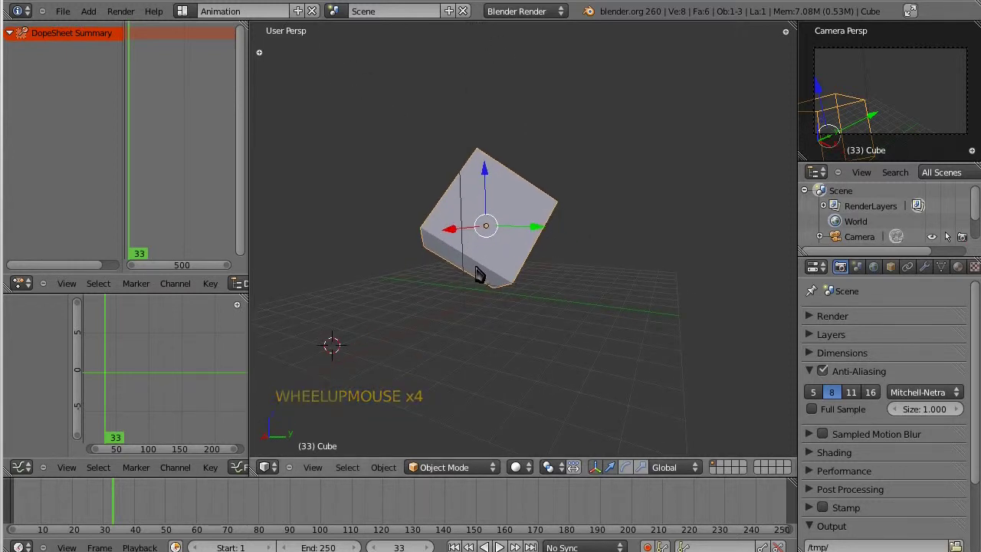
{"action": "scroll", "coordinate": [477, 274], "scroll_direction": "down", "scroll_amount": 3}
{"action": "middle_click_drag", "start_coordinate": [467, 299], "coordinate": [439, 261]}
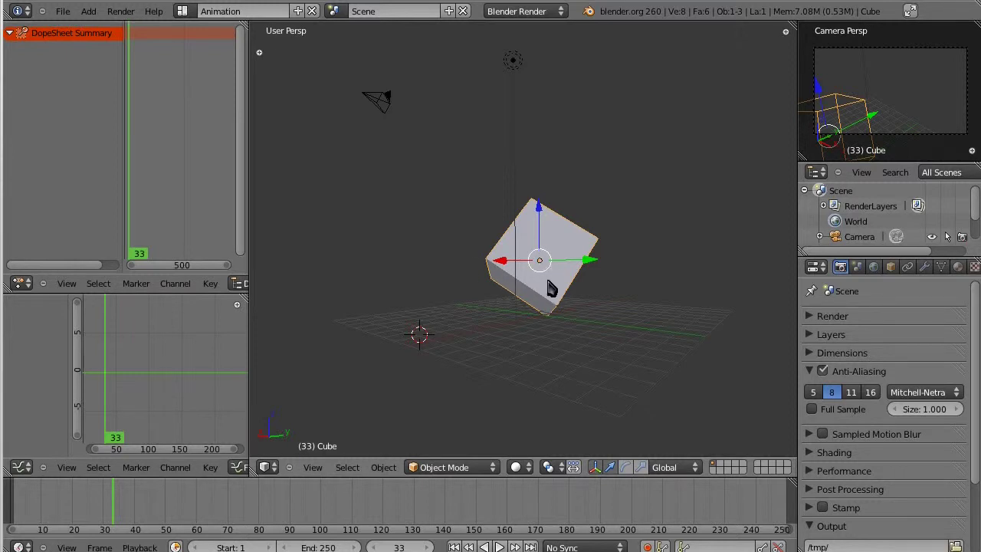
{"action": "scroll", "coordinate": [560, 277], "scroll_direction": "down", "scroll_amount": 3}
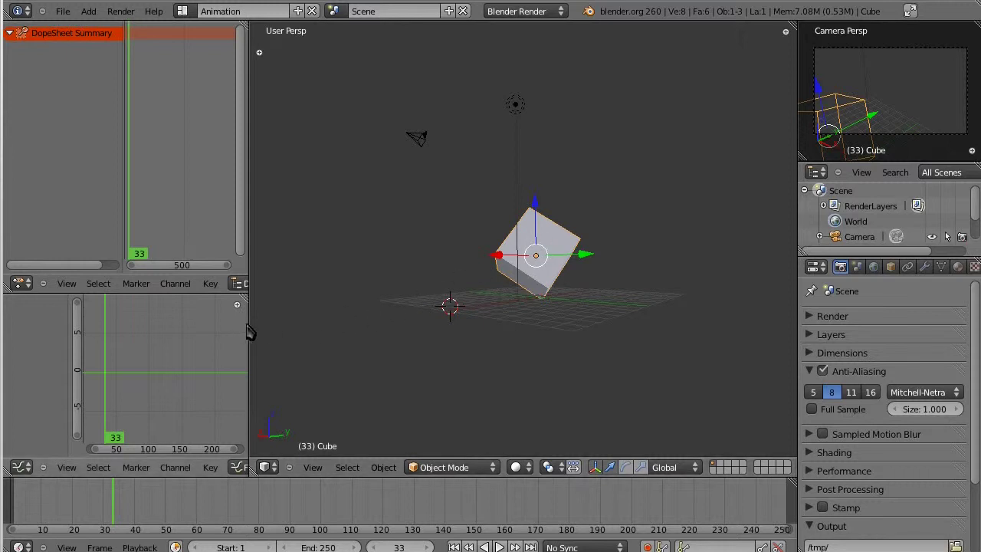
{"action": "left_click_drag", "start_coordinate": [247, 324], "coordinate": [273, 324]}
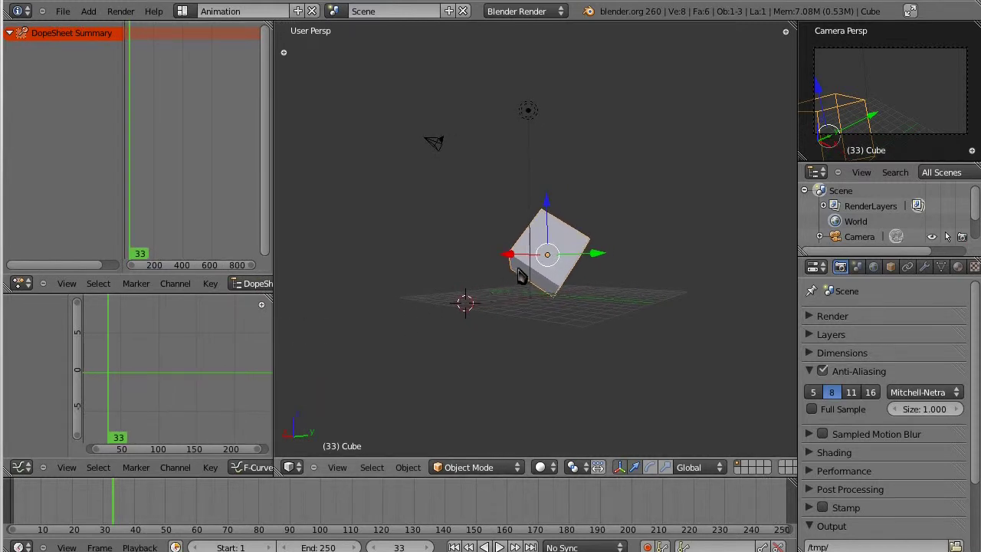
{"action": "middle_click_drag", "start_coordinate": [565, 278], "coordinate": [574, 295]}
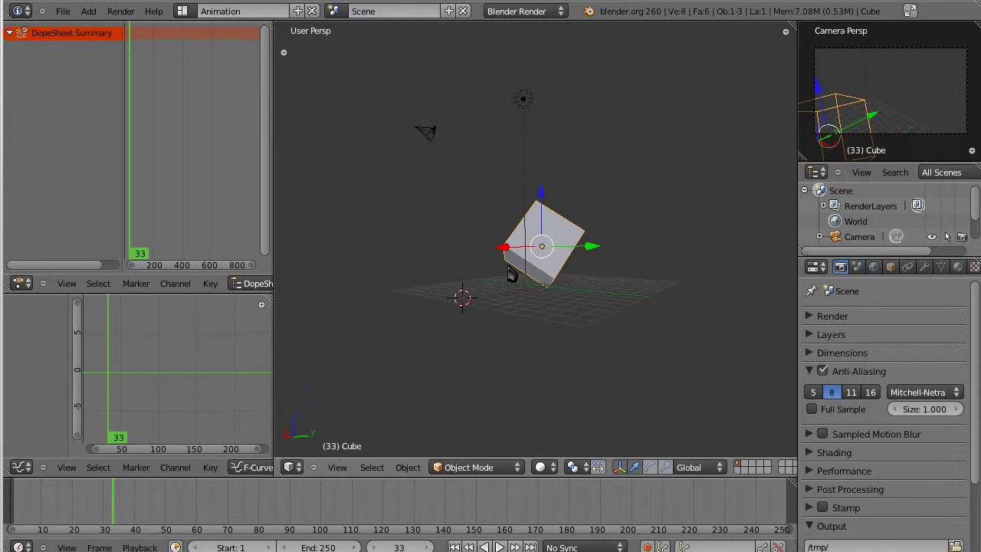
- Select the lamp, cube and camera in turn while panning and orbiting the scene
{"action": "right_click", "coordinate": [522, 185]}
{"action": "right_click", "coordinate": [570, 239]}
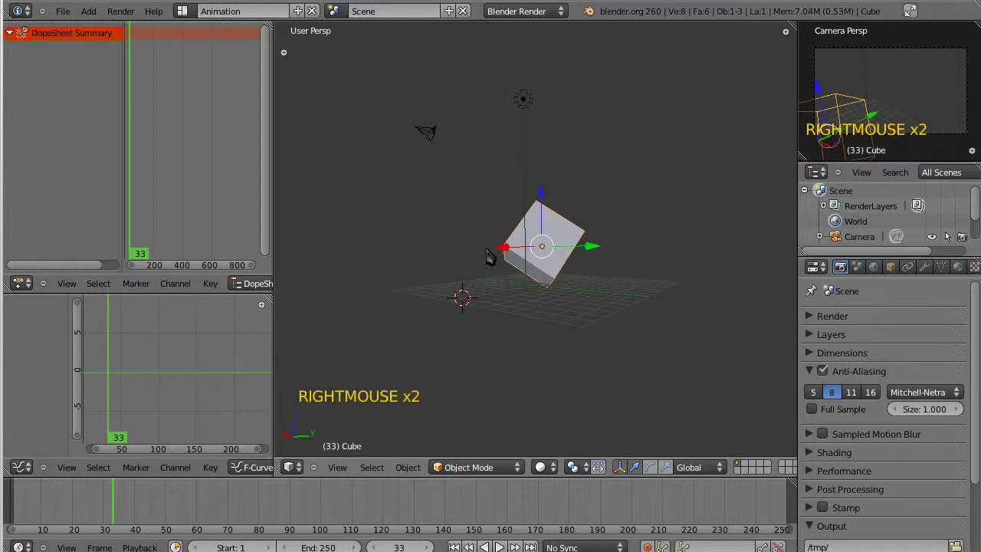
{"action": "right_click", "coordinate": [423, 129]}
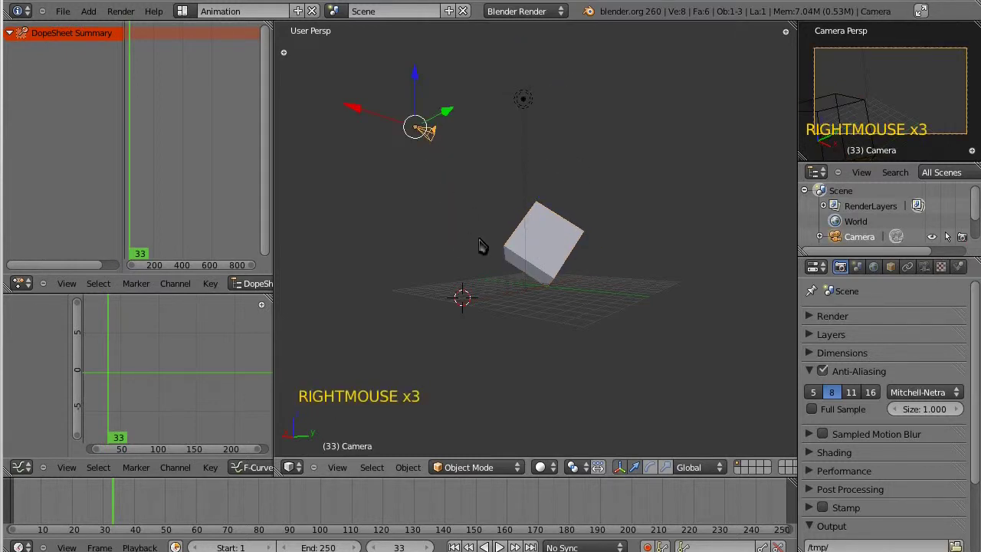
{"action": "right_click", "coordinate": [514, 246]}
{"action": "right_click", "coordinate": [428, 136]}
{"action": "scroll", "coordinate": [564, 161], "scroll_direction": "up", "scroll_amount": 1}
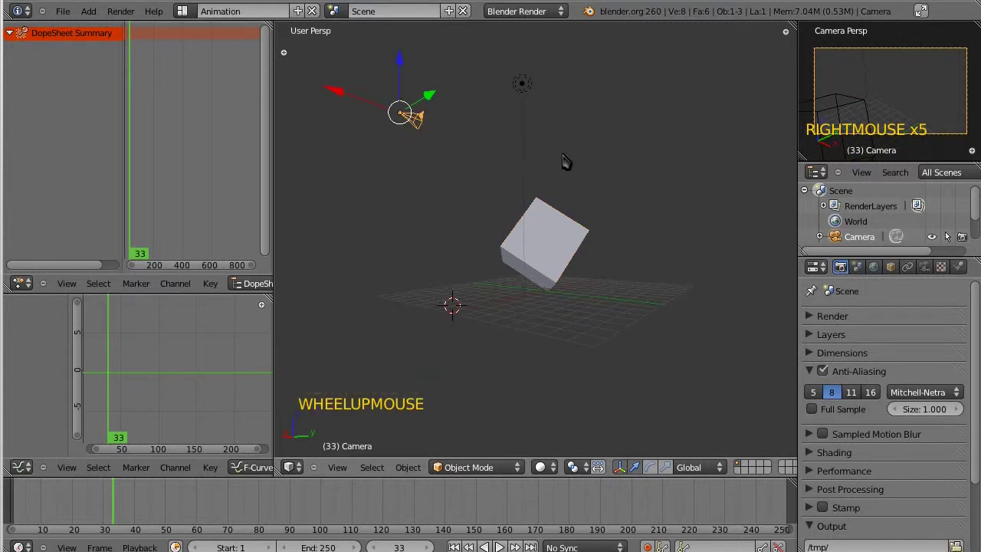
{"action": "scroll", "coordinate": [564, 157], "scroll_direction": "down", "scroll_amount": 1}
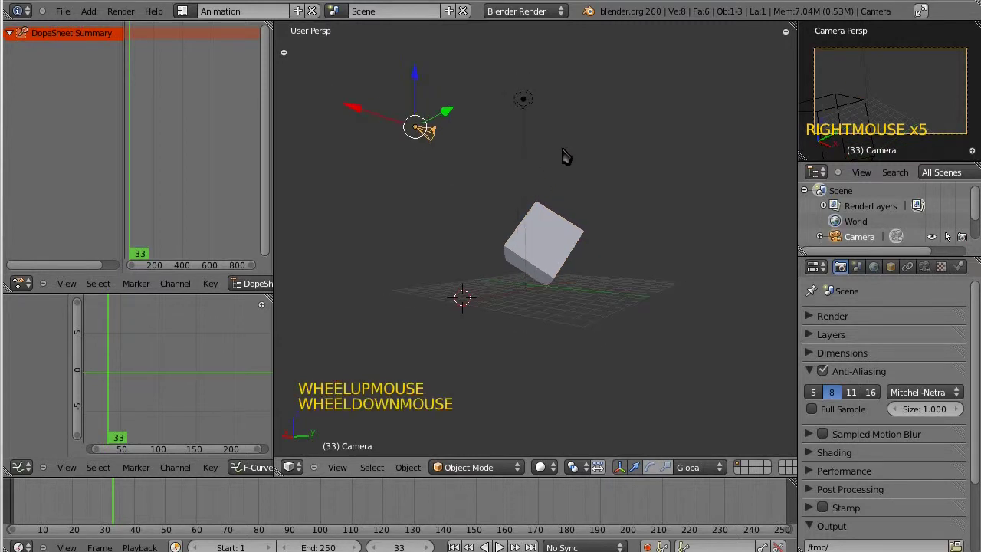
{"action": "right_click", "coordinate": [538, 262]}
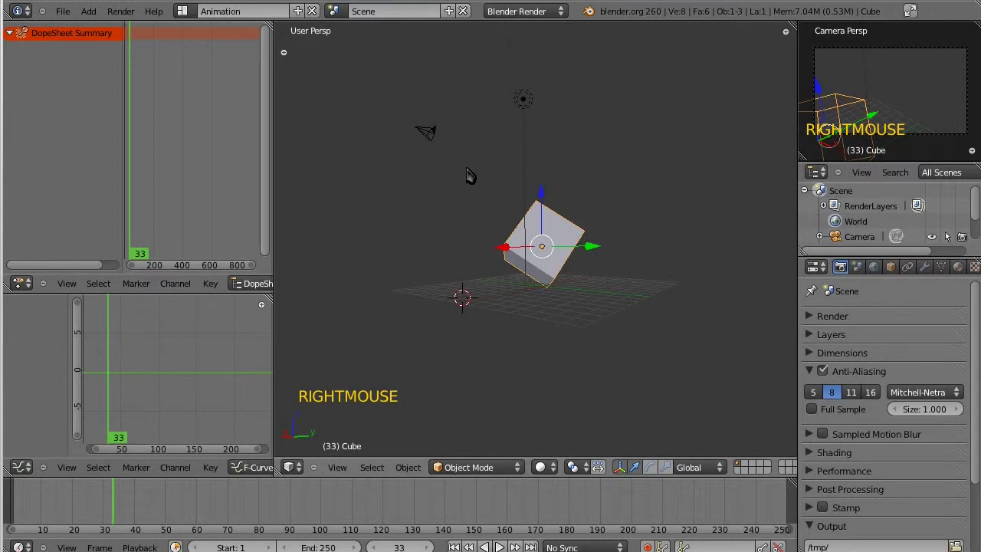
{"action": "right_click", "coordinate": [424, 136]}
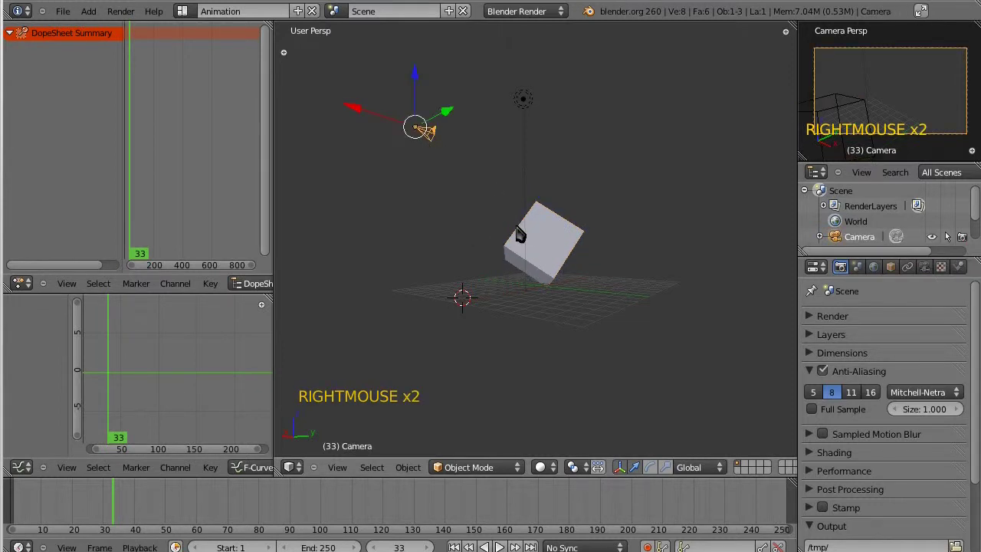
{"action": "scroll", "coordinate": [592, 224], "scroll_direction": "up", "scroll_amount": 1}
{"action": "middle_click_drag", "start_coordinate": [682, 248], "coordinate": [687, 341], "text": "shift"}
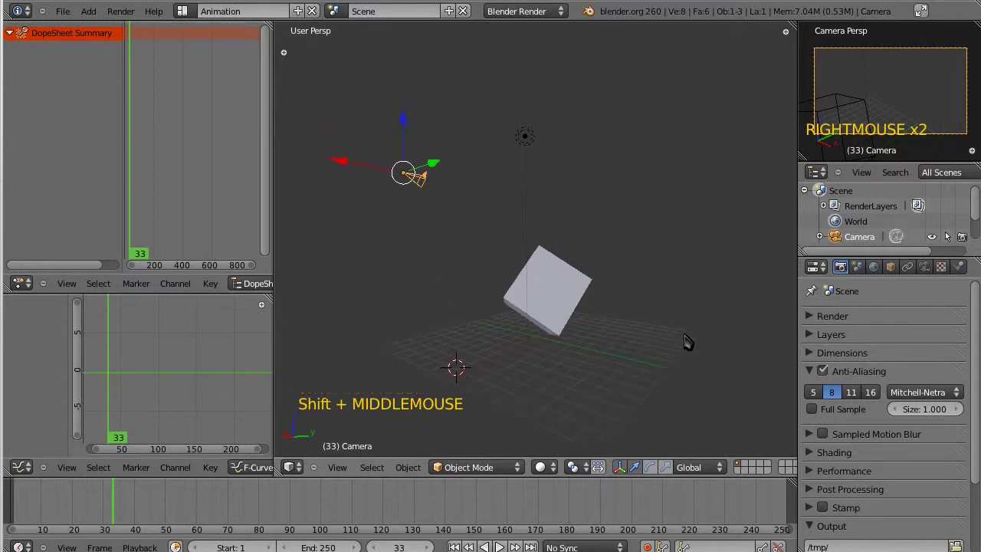
{"action": "right_click", "coordinate": [537, 298]}
{"action": "right_click", "coordinate": [420, 182]}
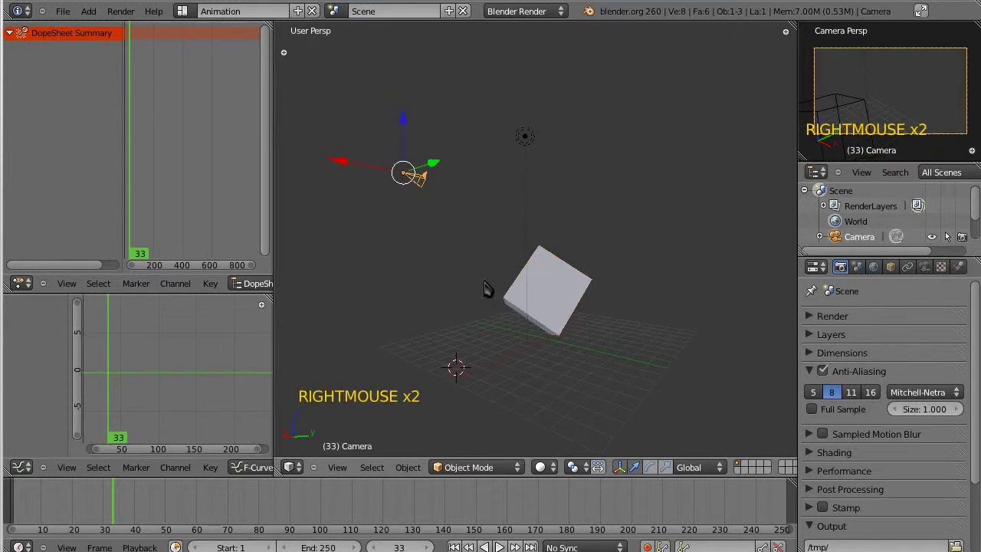
{"action": "right_click", "coordinate": [553, 323]}
{"action": "middle_click_drag", "start_coordinate": [450, 277], "coordinate": [506, 358]}
{"action": "scroll", "coordinate": [495, 279], "scroll_direction": "up", "scroll_amount": 2}
{"action": "scroll", "coordinate": [435, 295], "scroll_direction": "up", "scroll_amount": 1}
{"action": "scroll", "coordinate": [436, 298], "scroll_direction": "down", "scroll_amount": 4}
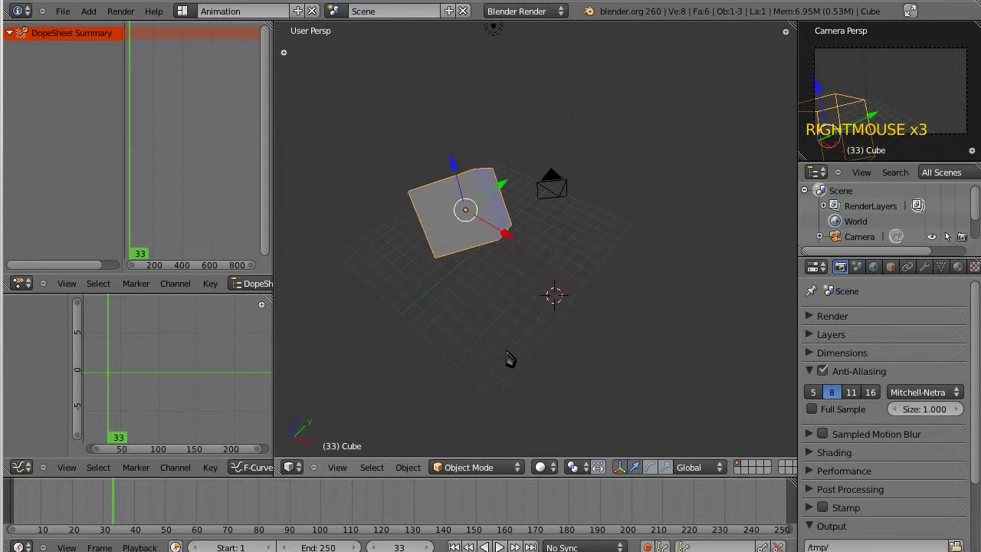
- Grab the cube and shift it slightly
{"action": "right_click", "coordinate": [443, 221]}
{"action": "key", "text": "g"}
{"action": "key", "text": "g"}
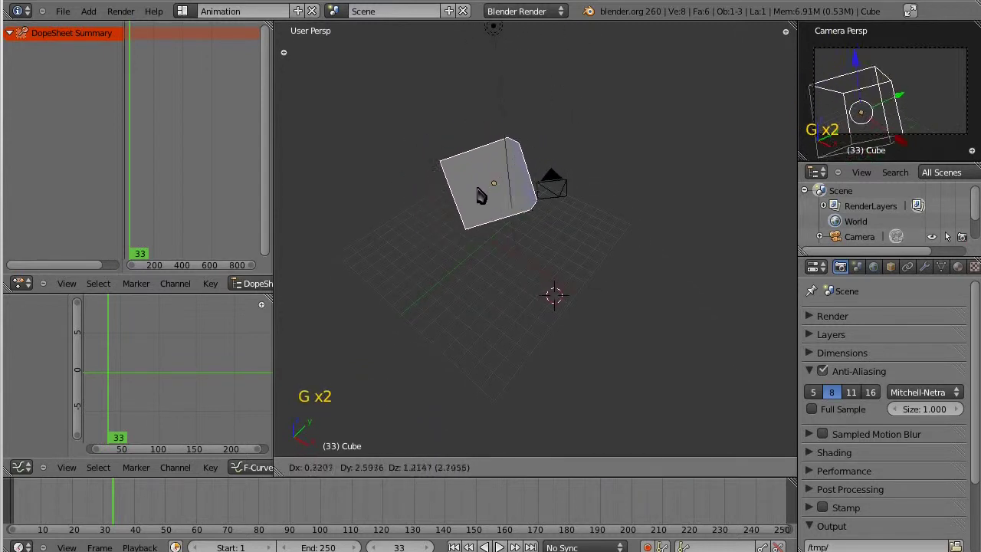
{"action": "left_click", "coordinate": [464, 212]}
- Grab the camera and drop it right beside the cube
{"action": "right_click", "coordinate": [555, 193]}
{"action": "key", "text": "g"}
{"action": "key", "text": "g"}
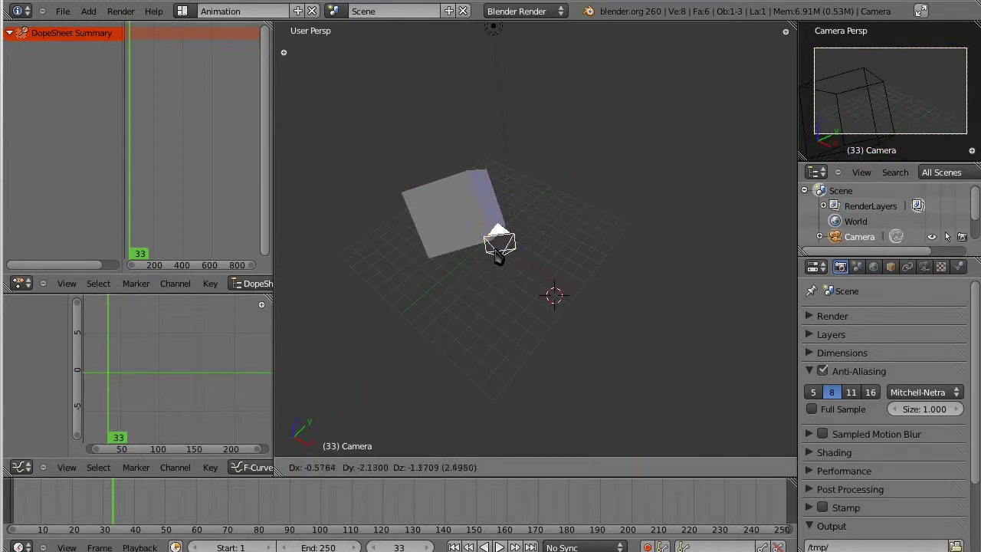
{"action": "left_click", "coordinate": [501, 234]}
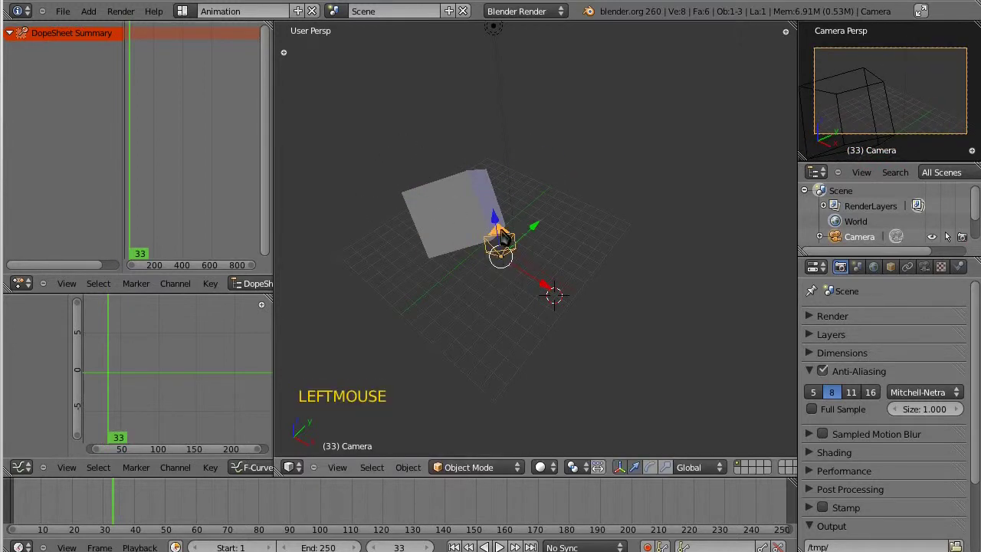
{"action": "left_click", "coordinate": [184, 12]}
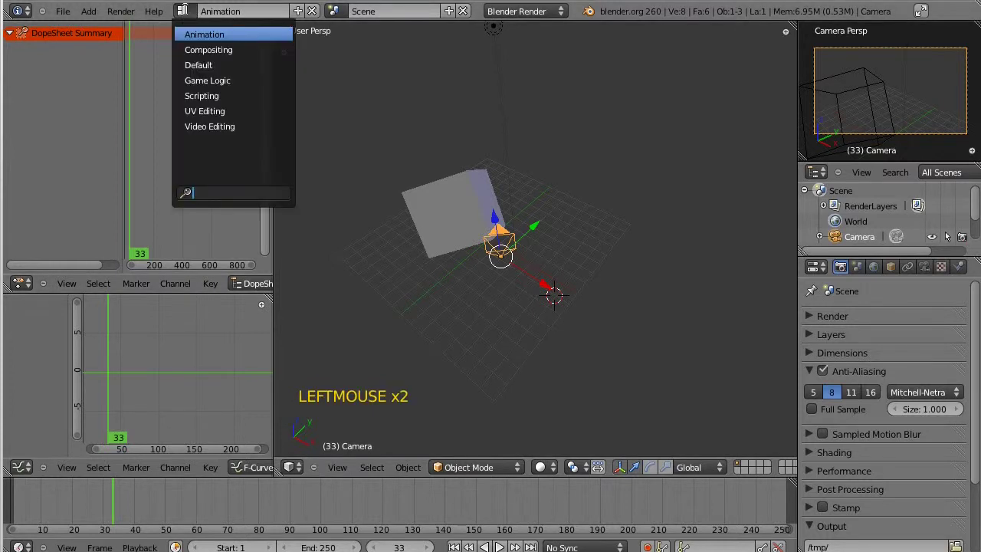
{"action": "left_click", "coordinate": [205, 63]}
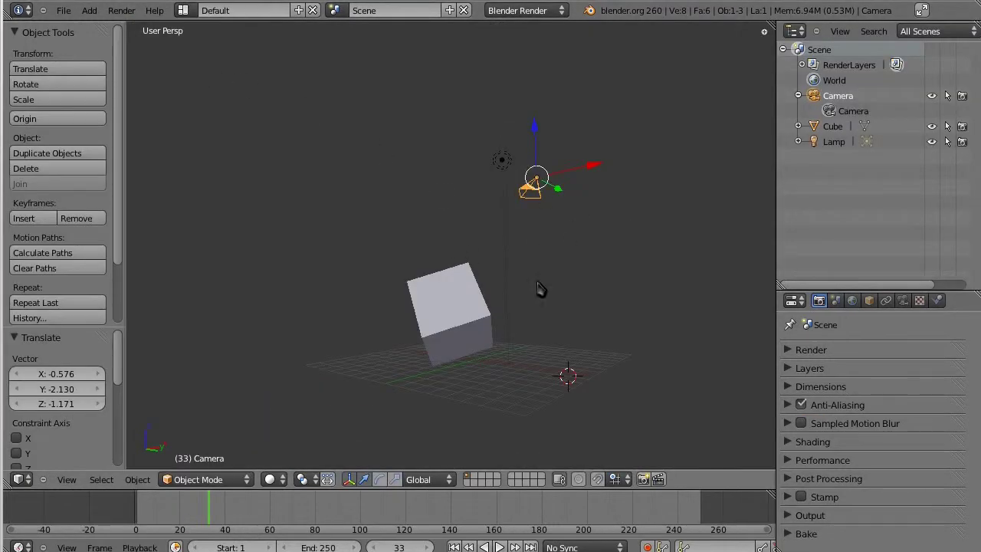
{"action": "left_click", "coordinate": [184, 11]}
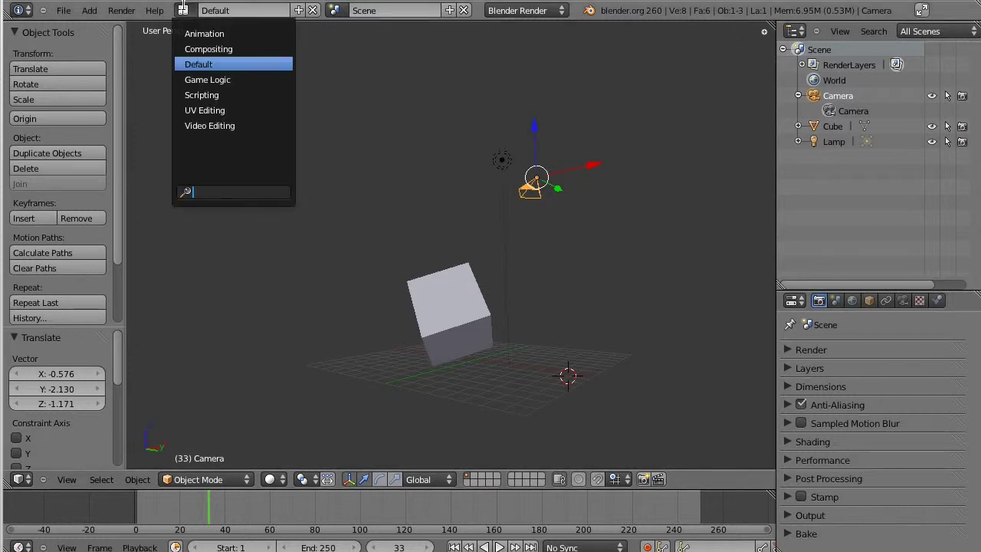
{"action": "left_click", "coordinate": [235, 32]}
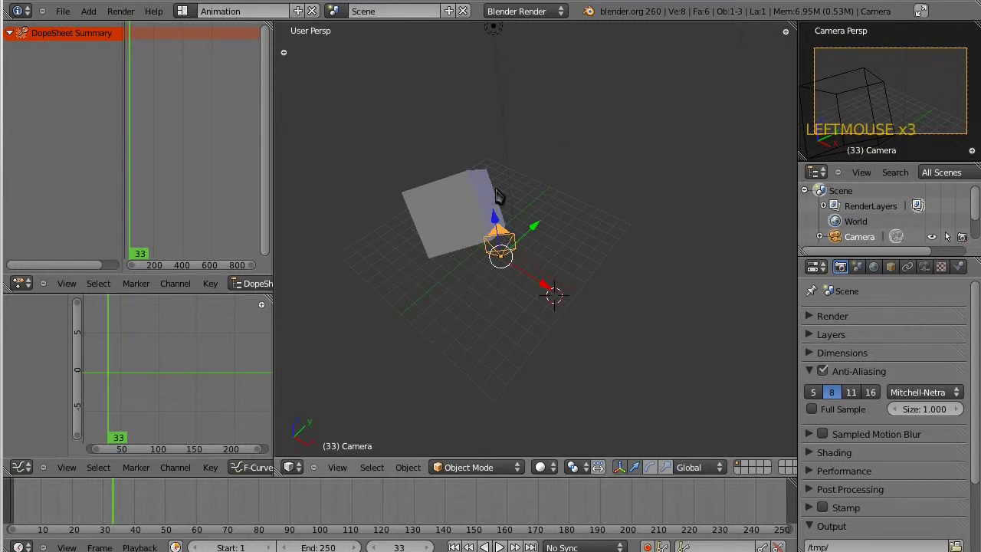
{"action": "right_click", "coordinate": [442, 230]}
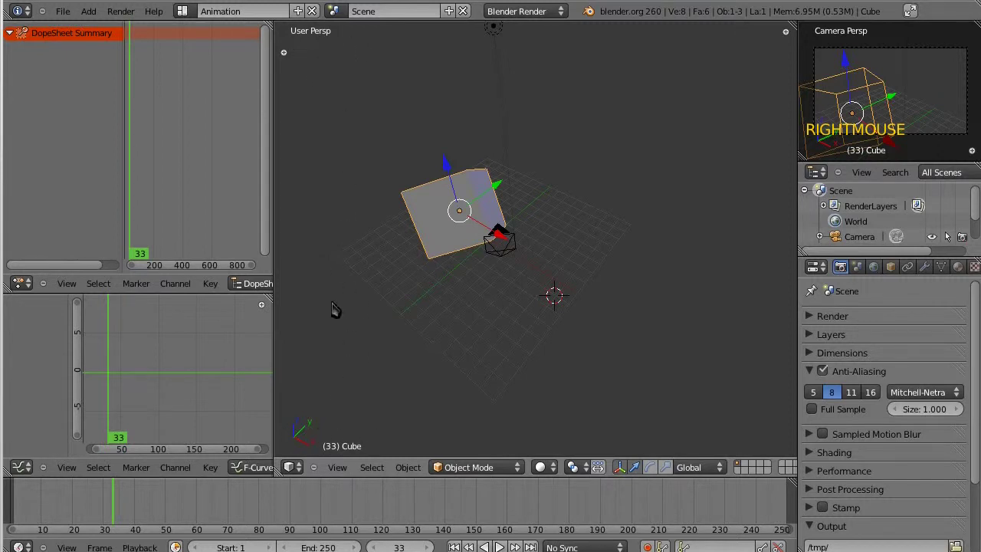
{"action": "middle_click_drag", "start_coordinate": [469, 327], "coordinate": [475, 293]}
{"action": "middle_click_drag", "start_coordinate": [677, 268], "coordinate": [584, 305]}
{"action": "middle_click_drag", "start_coordinate": [512, 315], "coordinate": [475, 255]}
{"action": "scroll", "coordinate": [529, 310], "scroll_direction": "down", "scroll_amount": 3}
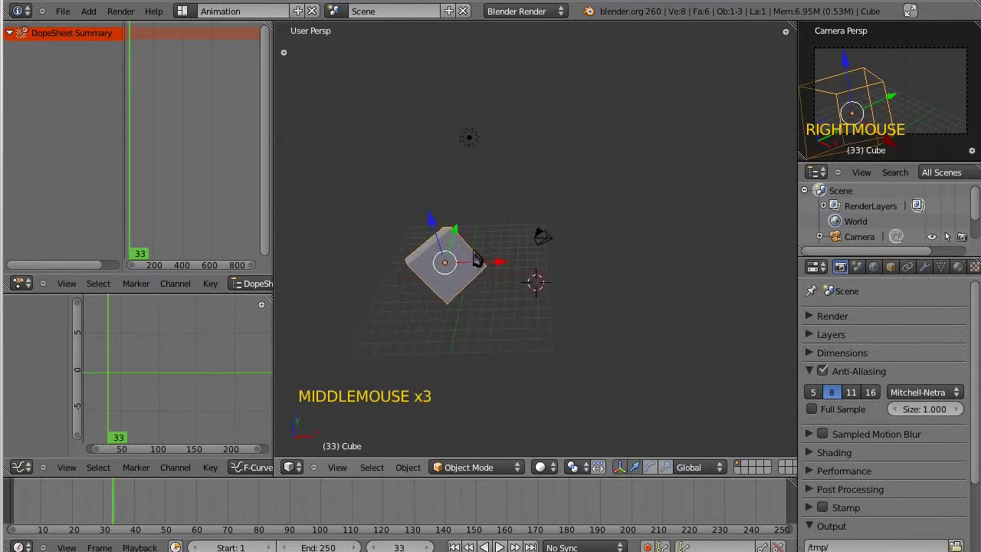
{"action": "middle_click_drag", "start_coordinate": [425, 334], "coordinate": [589, 260]}
- Reposition the cube with several grab moves, first toward the grid's lower right
{"action": "right_click", "coordinate": [493, 144]}
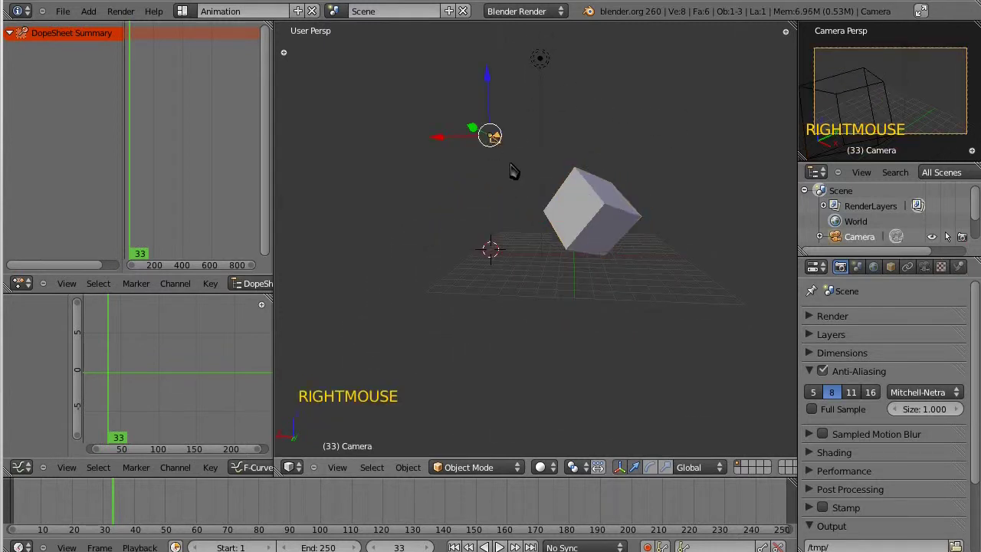
{"action": "right_click", "coordinate": [568, 204]}
{"action": "key", "text": "g"}
{"action": "key", "text": "g"}
{"action": "key", "text": "g"}
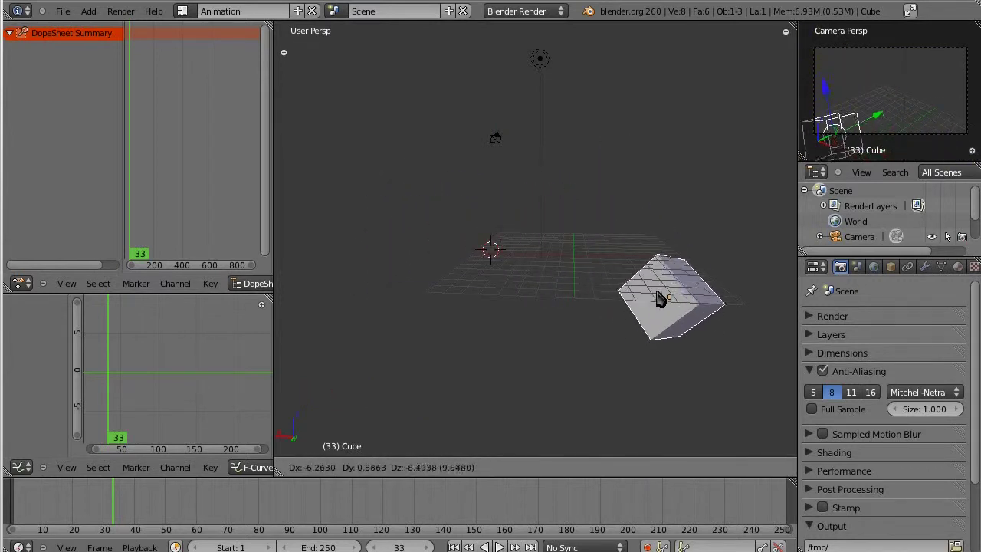
{"action": "left_click", "coordinate": [648, 302]}
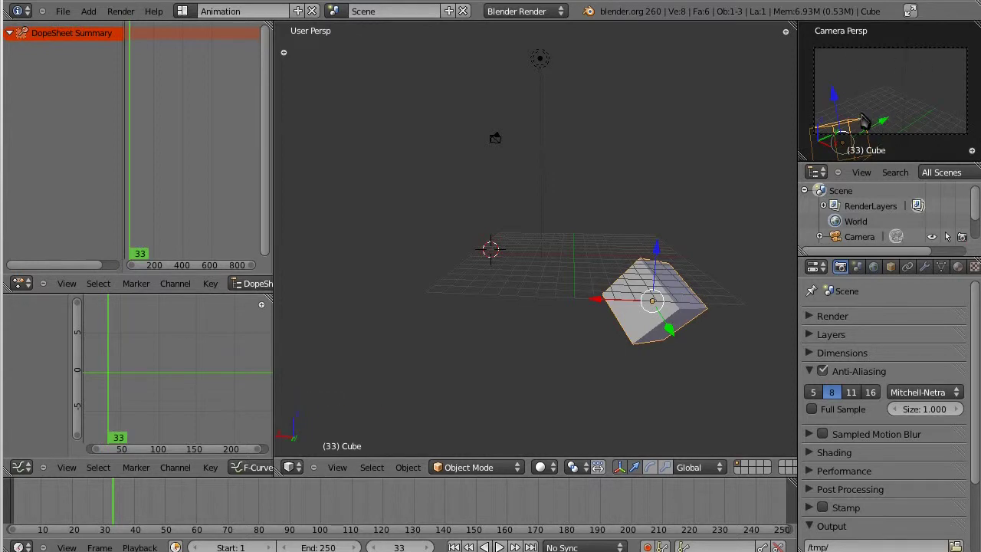
{"action": "key", "text": "g"}
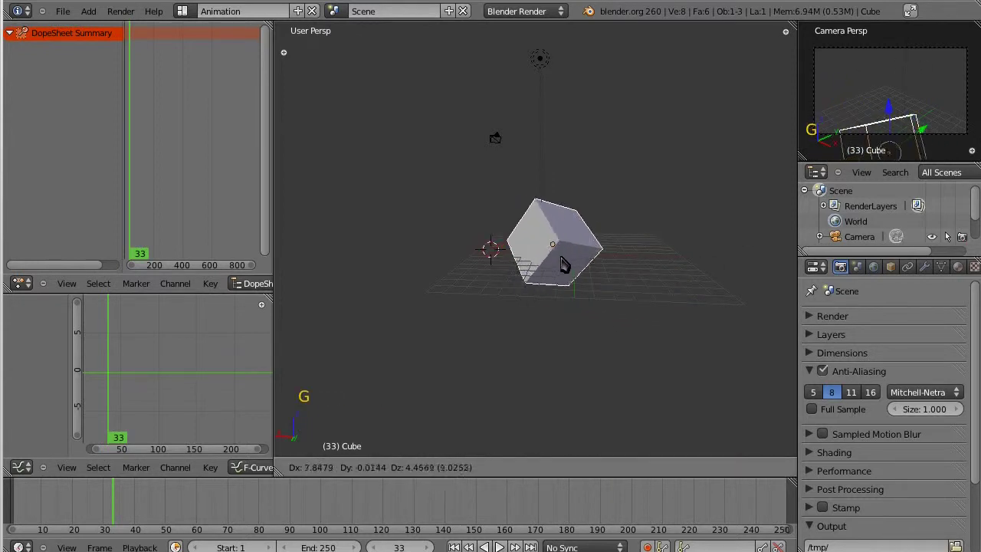
{"action": "left_click", "coordinate": [778, 113]}
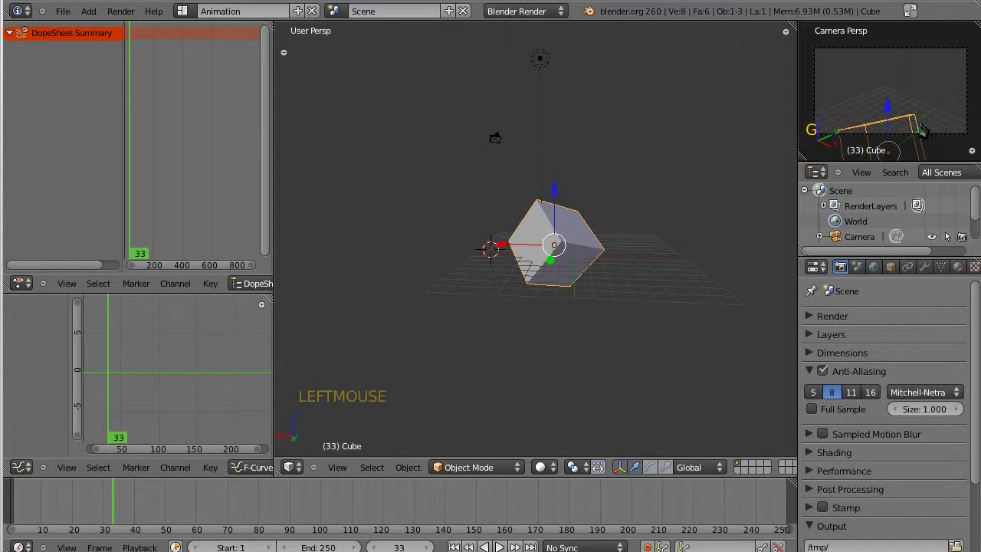
{"action": "key", "text": "g"}
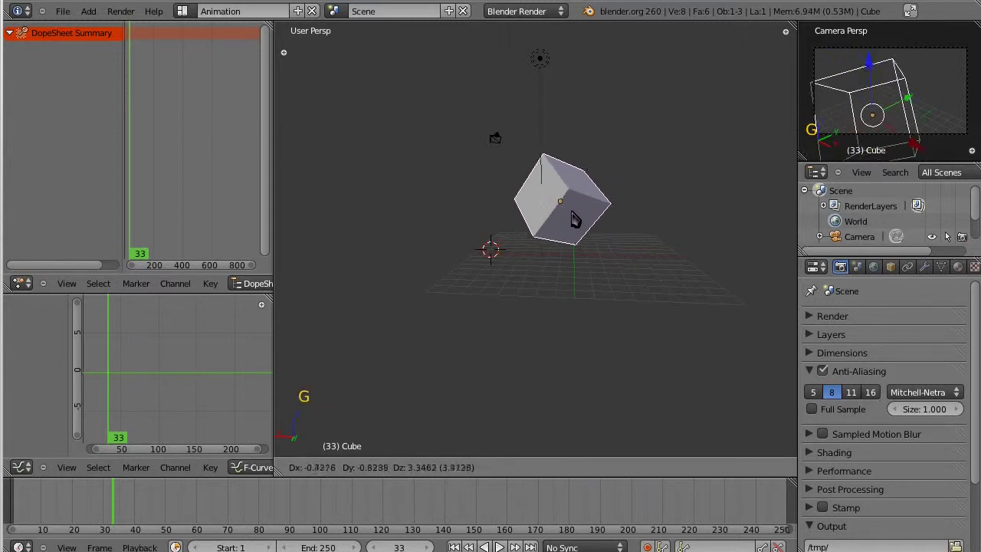
{"action": "left_click", "coordinate": [554, 215]}
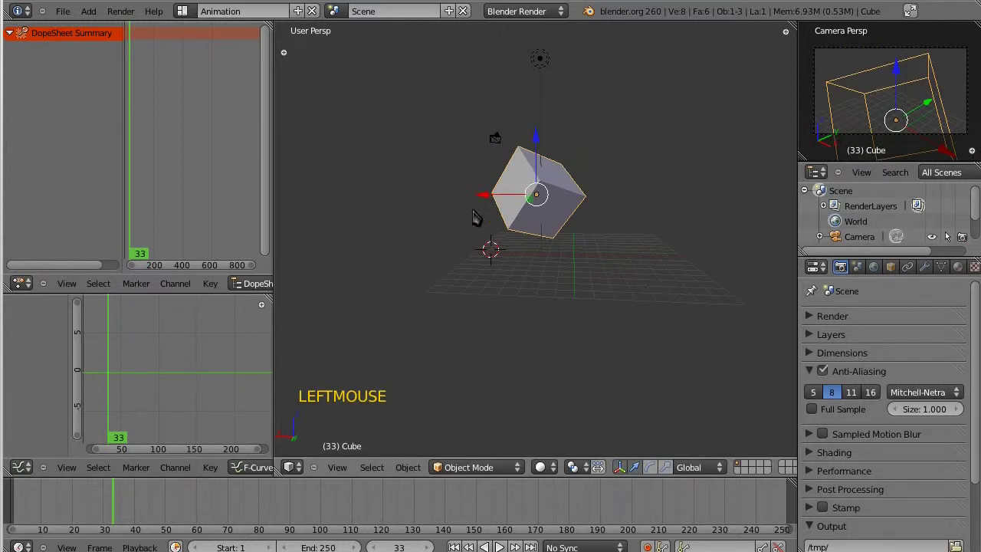
- Orbit the view and move the camera twice to new positions
{"action": "middle_click_drag", "start_coordinate": [431, 256], "coordinate": [445, 215]}
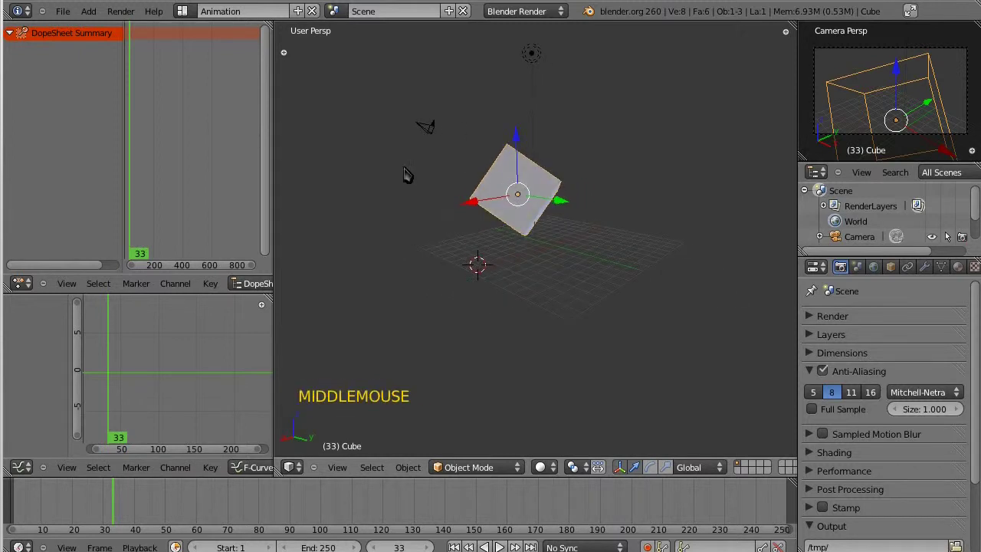
{"action": "middle_click_drag", "start_coordinate": [409, 174], "coordinate": [512, 265]}
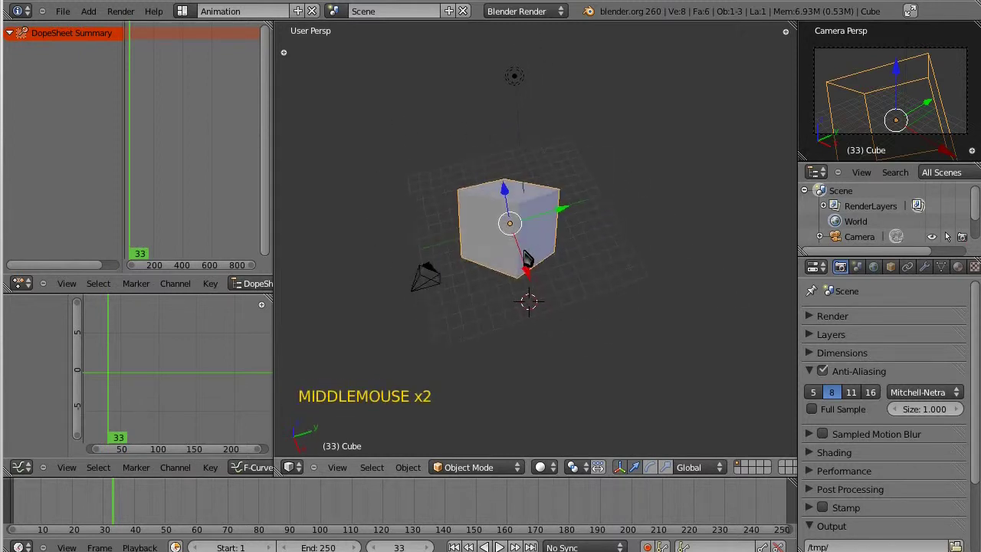
{"action": "right_click", "coordinate": [423, 280]}
{"action": "key", "text": "g"}
{"action": "key", "text": "g"}
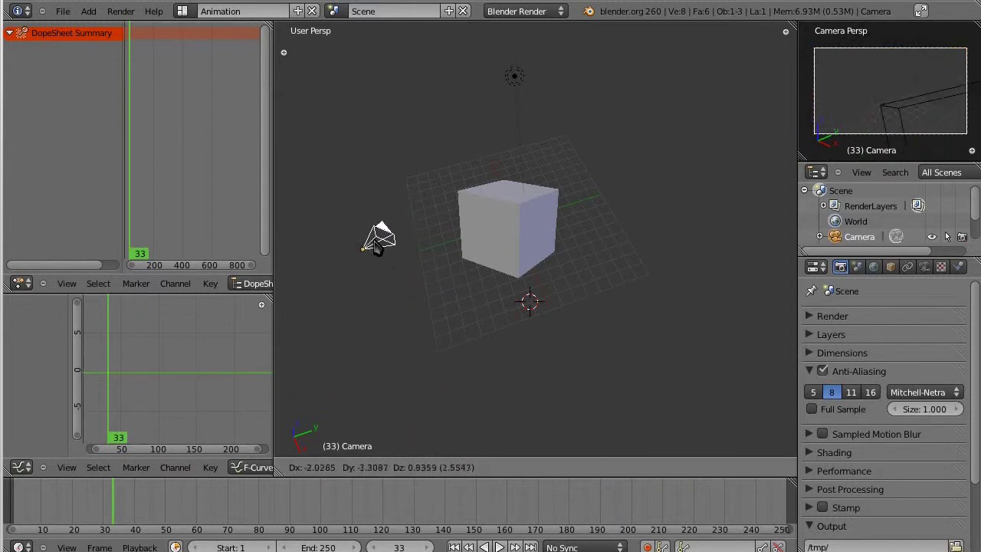
{"action": "left_click", "coordinate": [408, 274]}
{"action": "right_click", "coordinate": [495, 227]}
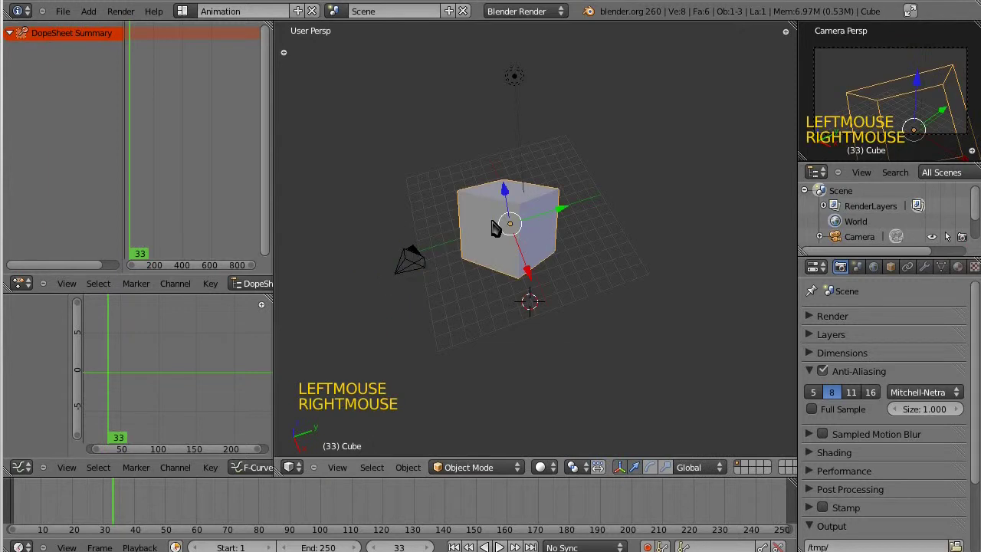
{"action": "right_click", "coordinate": [407, 261]}
{"action": "key", "text": "g"}
{"action": "key", "text": "g"}
{"action": "key", "text": "g"}
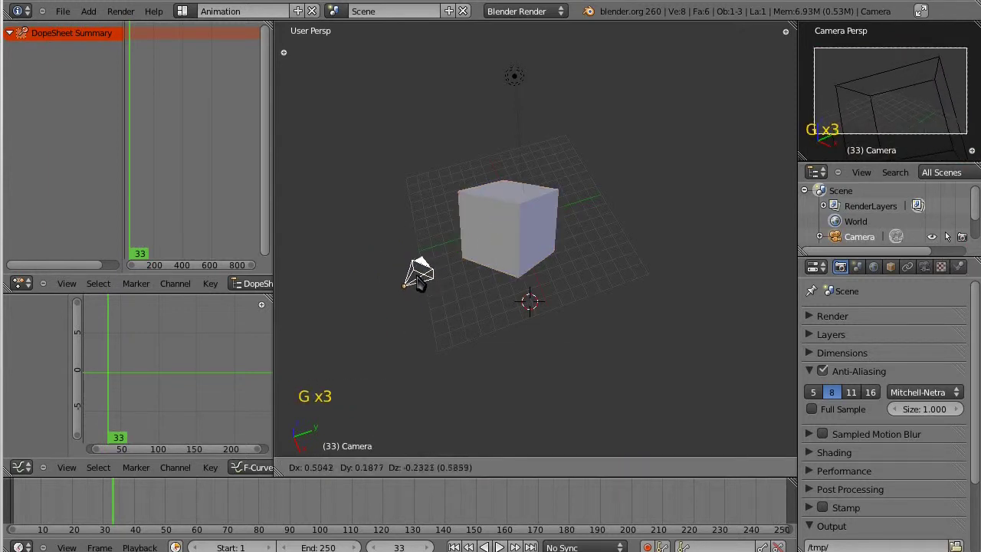
{"action": "left_click", "coordinate": [405, 312]}
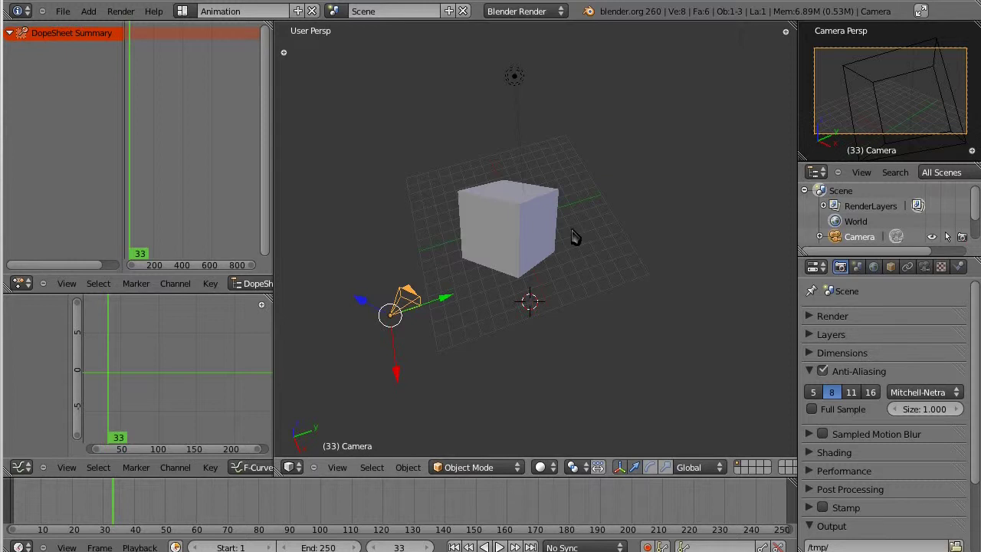
- Place the cube at its final spot, the camera at the grid's lower left, and widen the camera preview
{"action": "right_click", "coordinate": [546, 255]}
{"action": "key", "text": "g"}
{"action": "key", "text": "g"}
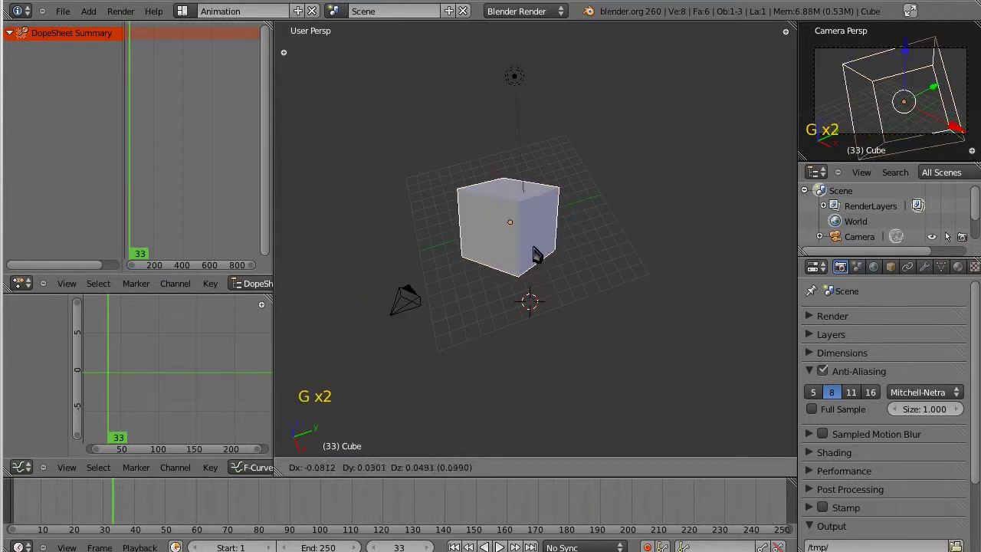
{"action": "left_click", "coordinate": [534, 245]}
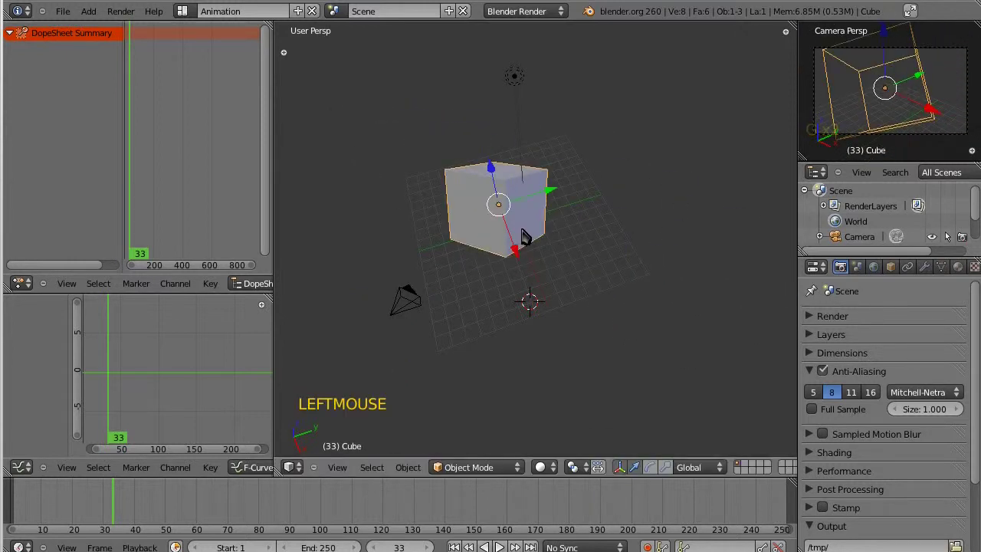
{"action": "right_click", "coordinate": [406, 305]}
{"action": "key", "text": "g"}
{"action": "key", "text": "g"}
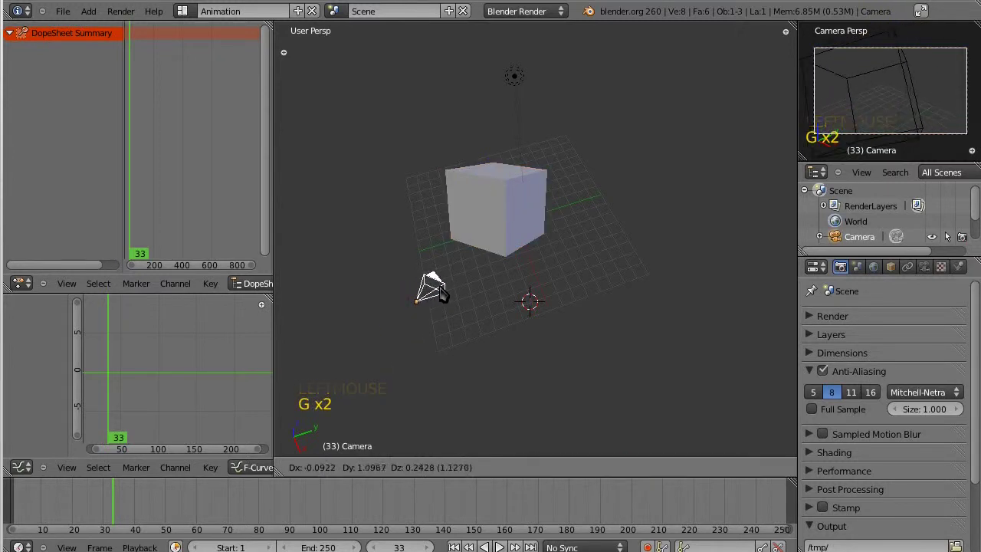
{"action": "left_click", "coordinate": [418, 321]}
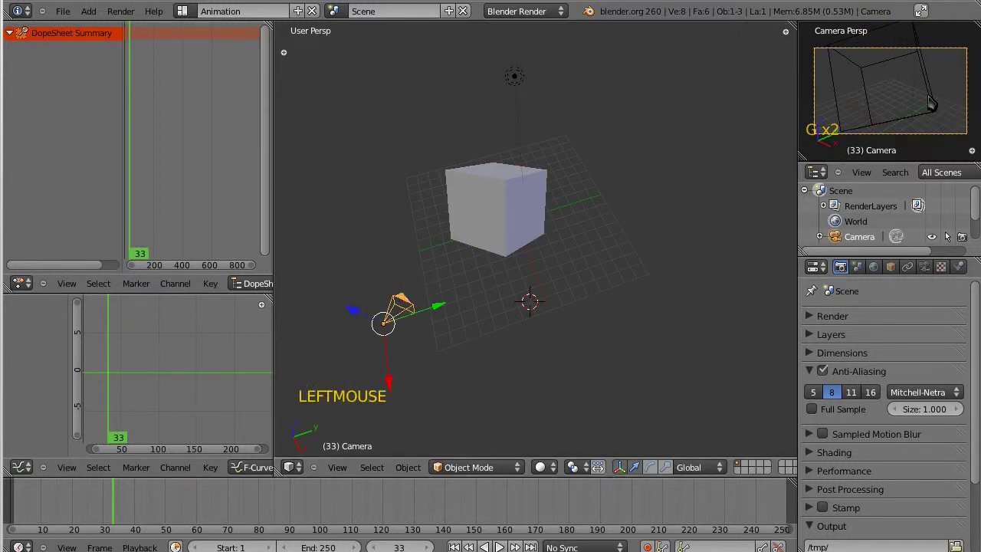
{"action": "scroll", "coordinate": [924, 107], "scroll_direction": "up", "scroll_amount": 2}
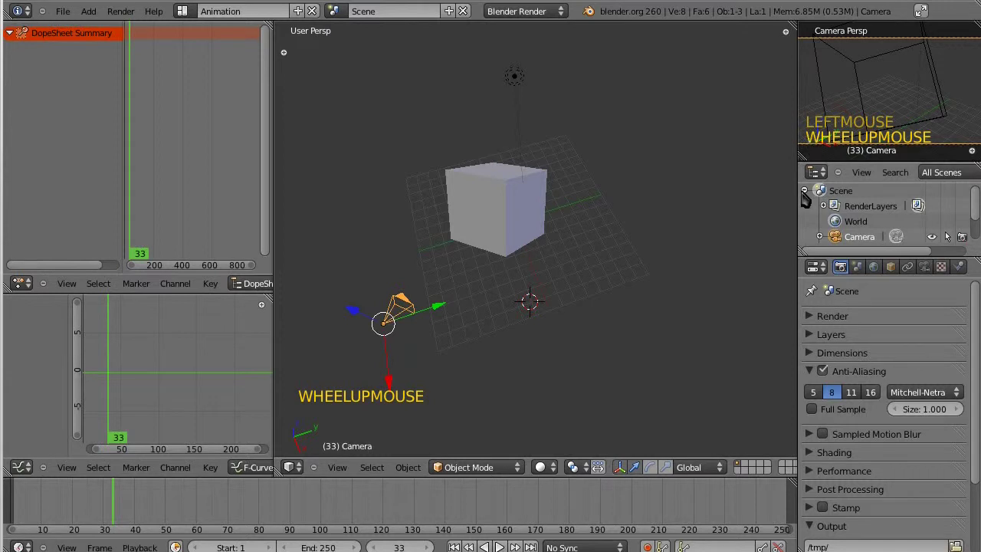
{"action": "left_click_drag", "start_coordinate": [797, 197], "coordinate": [766, 199]}
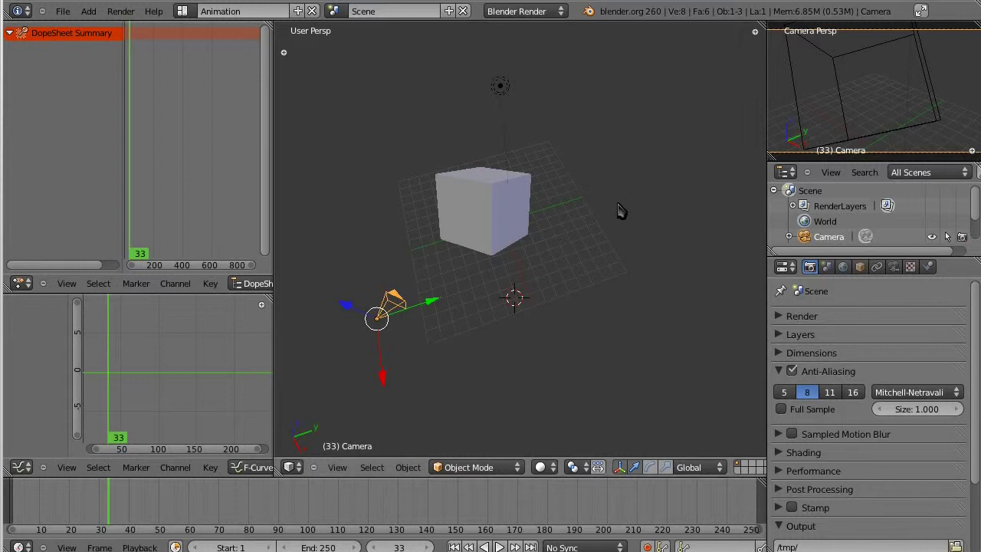
- Grab the cube twice to shift it within the camera's view
{"action": "left_click", "coordinate": [521, 234]}
{"action": "key", "text": "z"}
{"action": "key", "text": "g"}
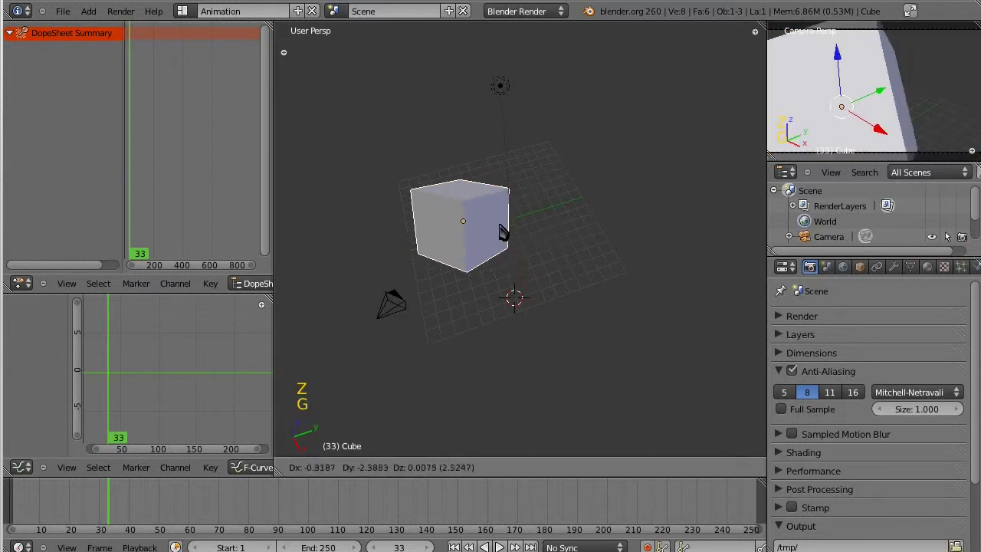
{"action": "left_click", "coordinate": [510, 228]}
{"action": "scroll", "coordinate": [874, 122], "scroll_direction": "down", "scroll_amount": 2}
{"action": "scroll", "coordinate": [866, 119], "scroll_direction": "up", "scroll_amount": 1}
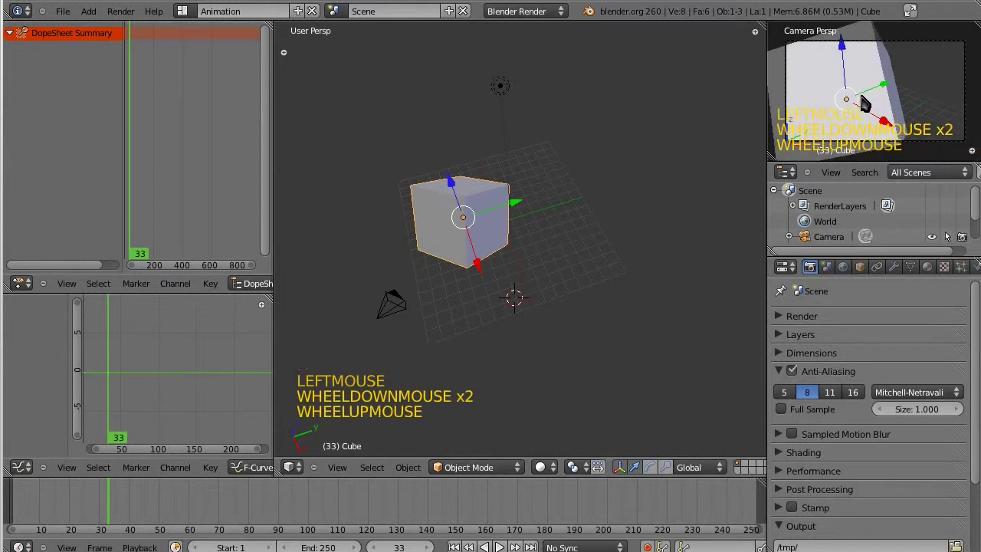
{"action": "key", "text": "g"}
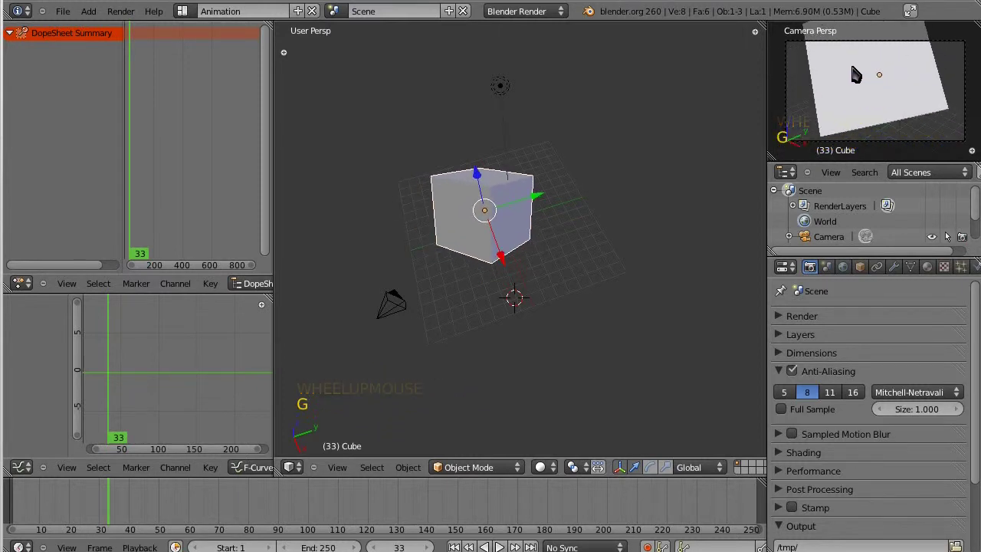
{"action": "left_click", "coordinate": [875, 100]}
- Toggle wireframe in the camera preview and main view, ending both in solid shading, and zoom out
{"action": "key", "text": "z"}
{"action": "key", "text": "z"}
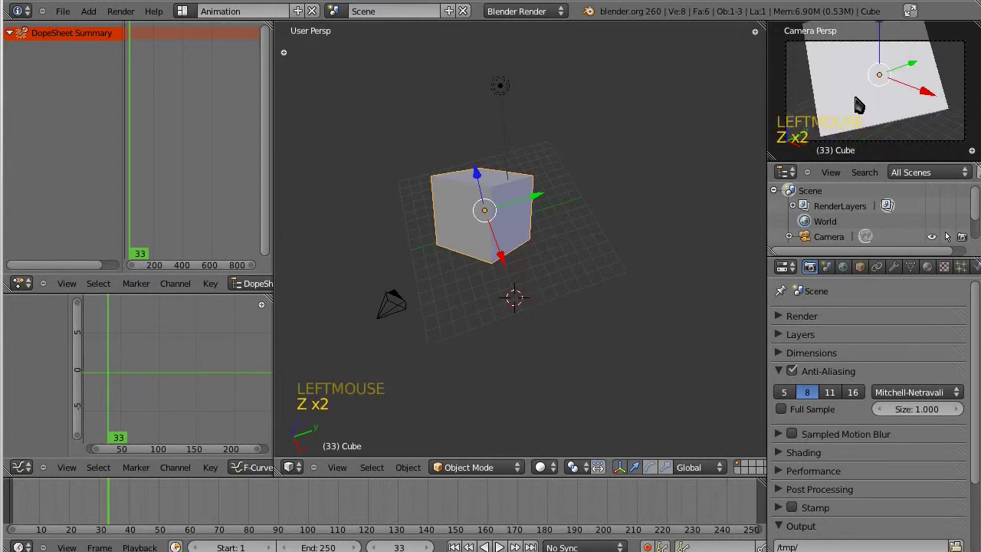
{"action": "key", "text": "z"}
{"action": "key", "text": "z"}
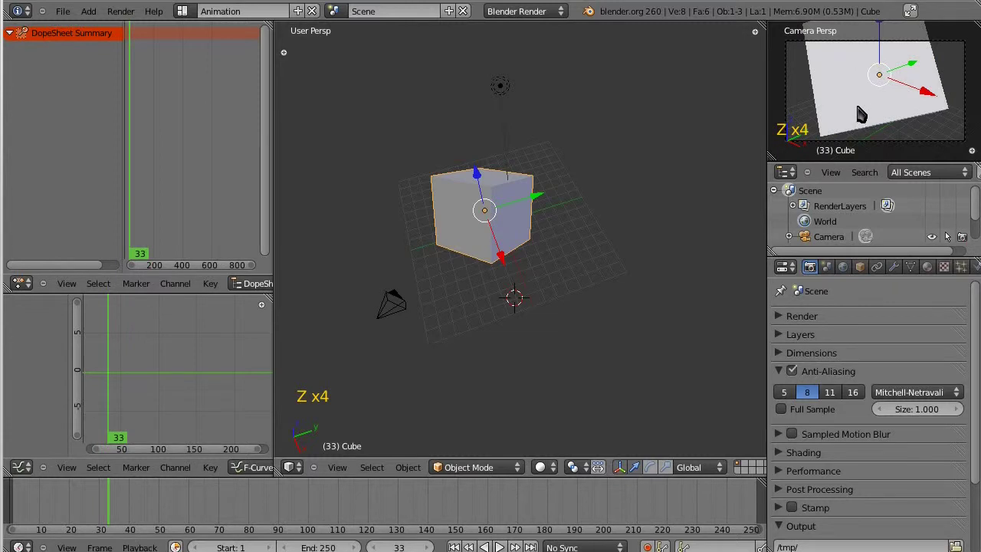
{"action": "key", "text": "z"}
{"action": "key", "text": "z"}
{"action": "key", "text": "z"}
{"action": "key", "text": "z"}
{"action": "key", "text": "z"}
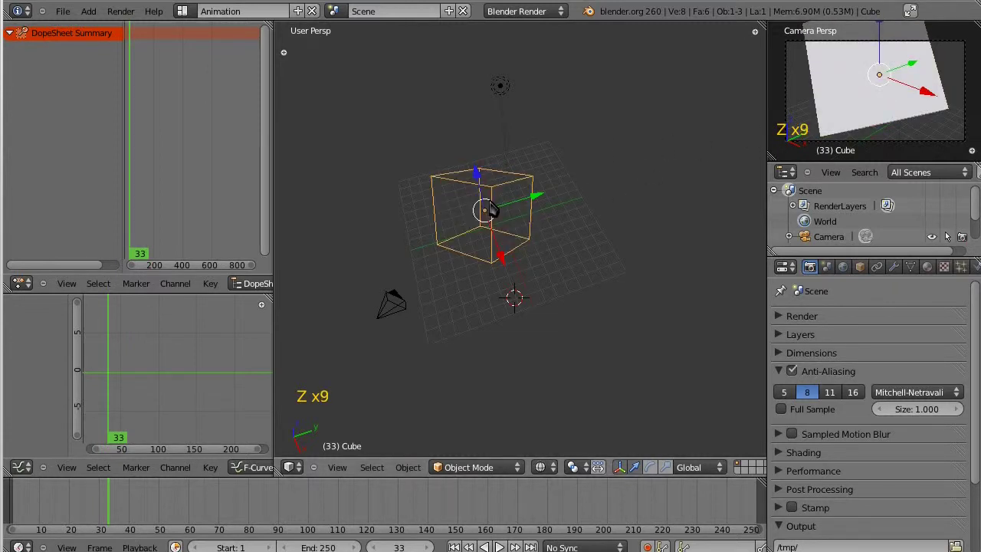
{"action": "key", "text": "z"}
{"action": "key", "text": "z"}
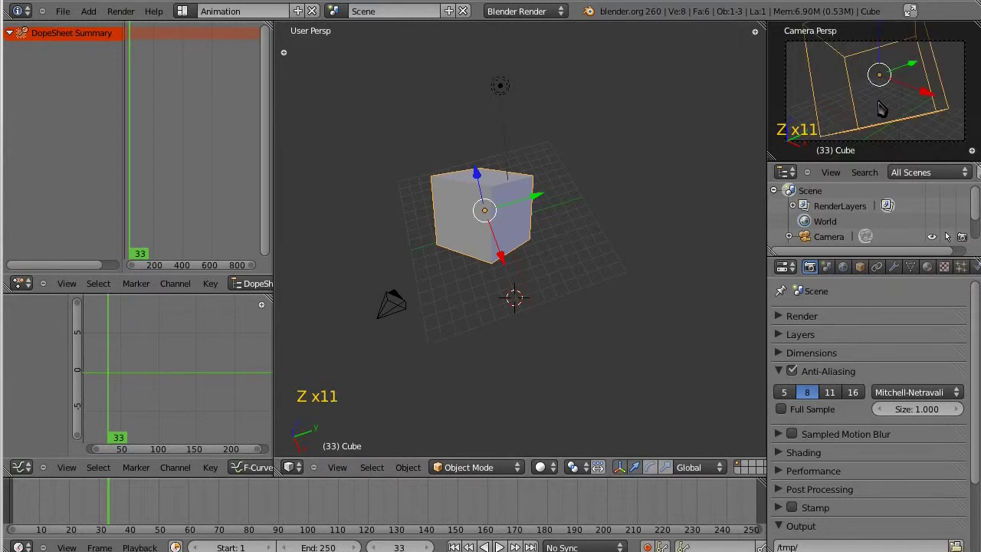
{"action": "key", "text": "z"}
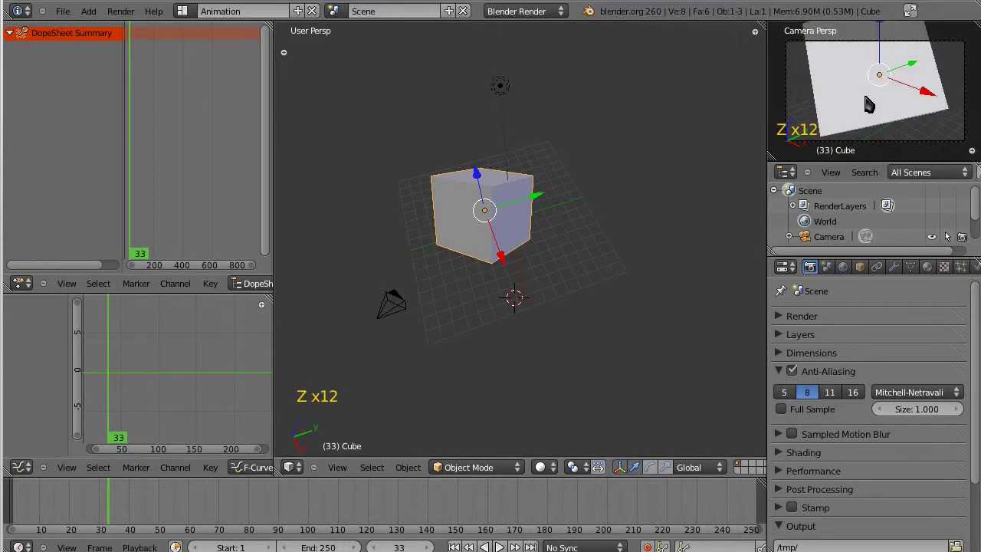
{"action": "key", "text": "z"}
{"action": "key", "text": "z"}
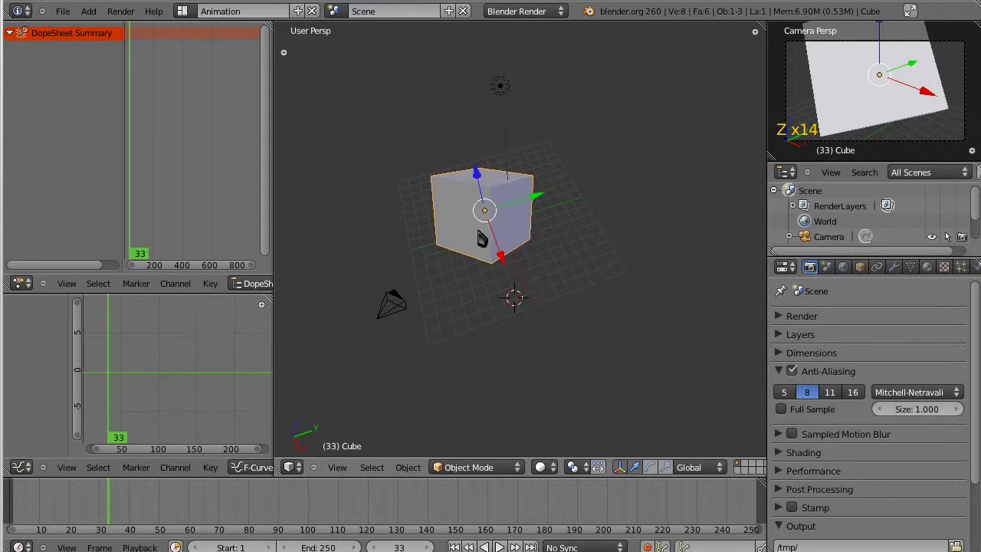
{"action": "scroll", "coordinate": [518, 241], "scroll_direction": "down", "scroll_amount": 2}
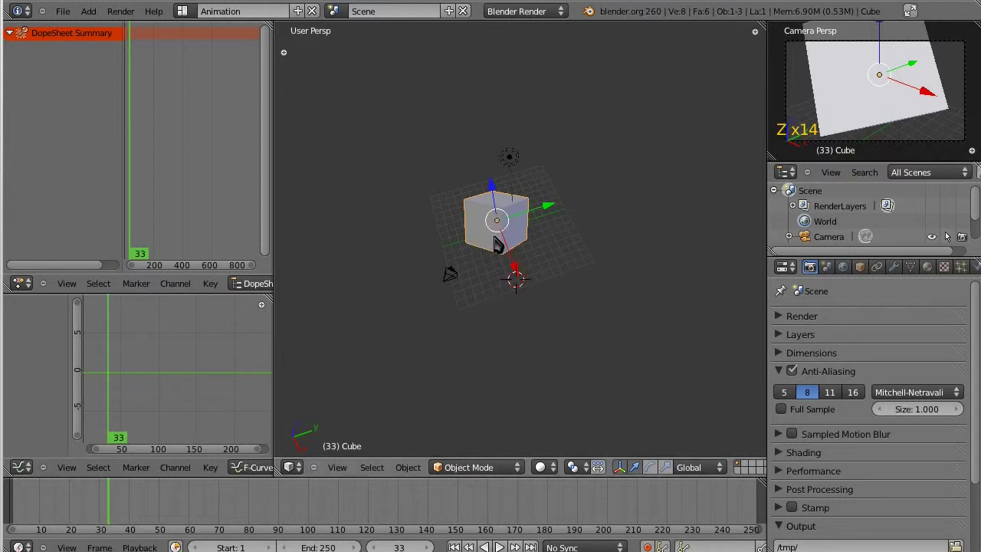
- After a cancelled first grab, move the camera to a spot just below-left of the cube
{"action": "key", "text": "z"}
{"action": "key", "text": "z"}
{"action": "right_click", "coordinate": [826, 121]}
{"action": "key", "text": "z"}
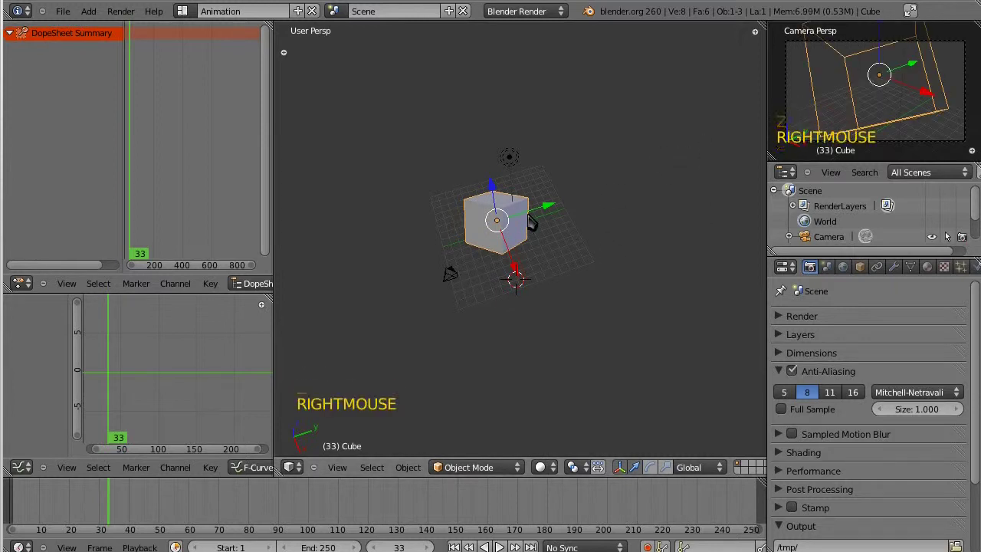
{"action": "right_click", "coordinate": [452, 276]}
{"action": "key", "text": "g"}
{"action": "key", "text": "g"}
{"action": "key", "text": "g"}
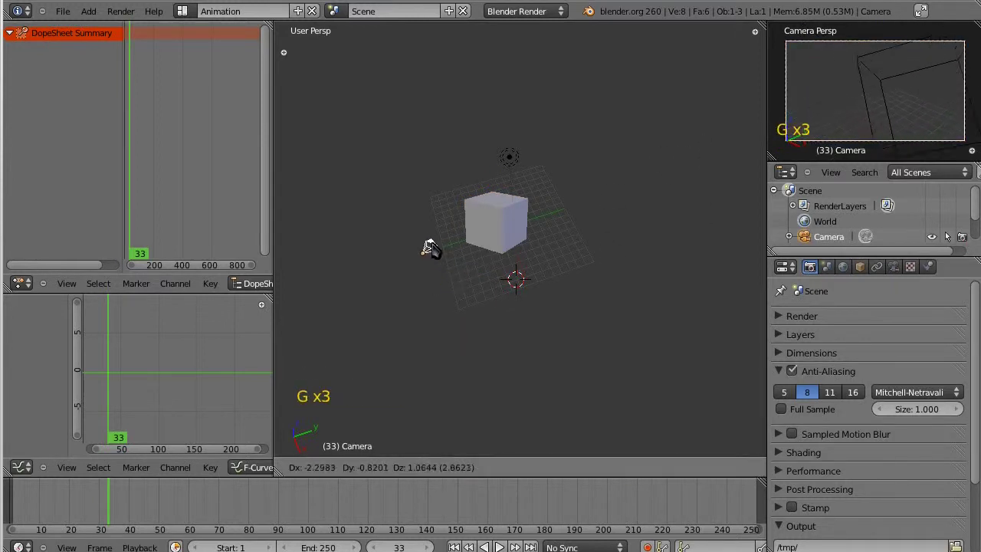
{"action": "right_click", "coordinate": [425, 229]}
{"action": "key", "text": "z"}
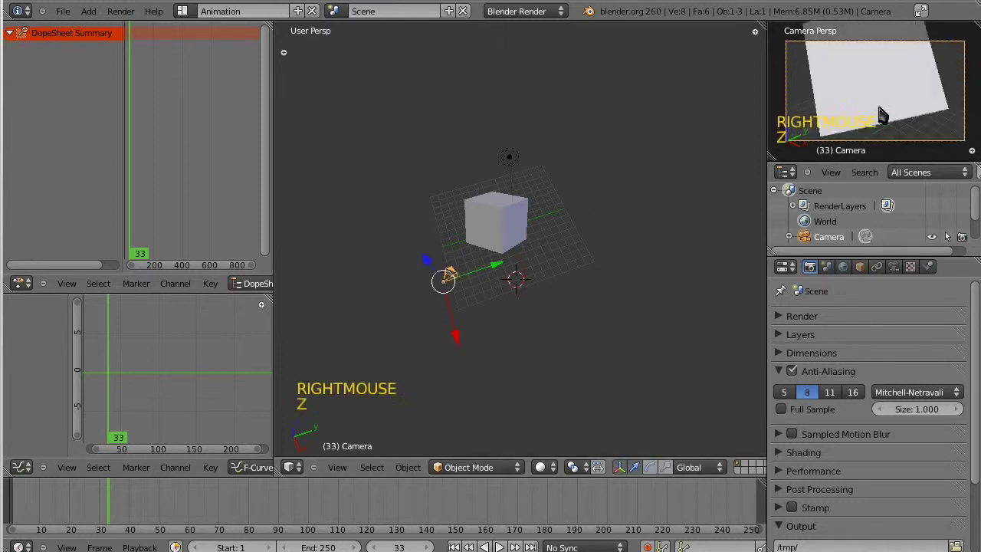
{"action": "key", "text": "g"}
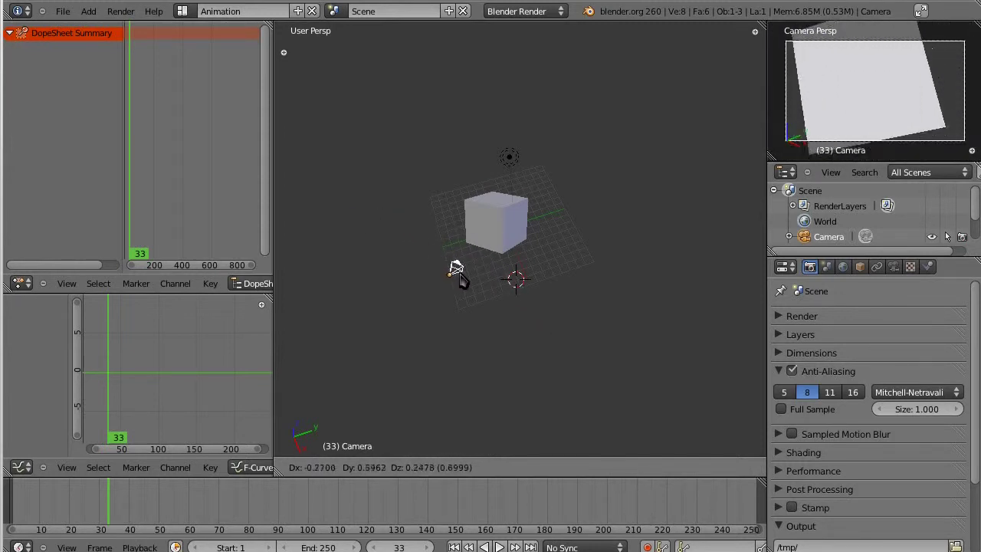
{"action": "left_click", "coordinate": [455, 268]}
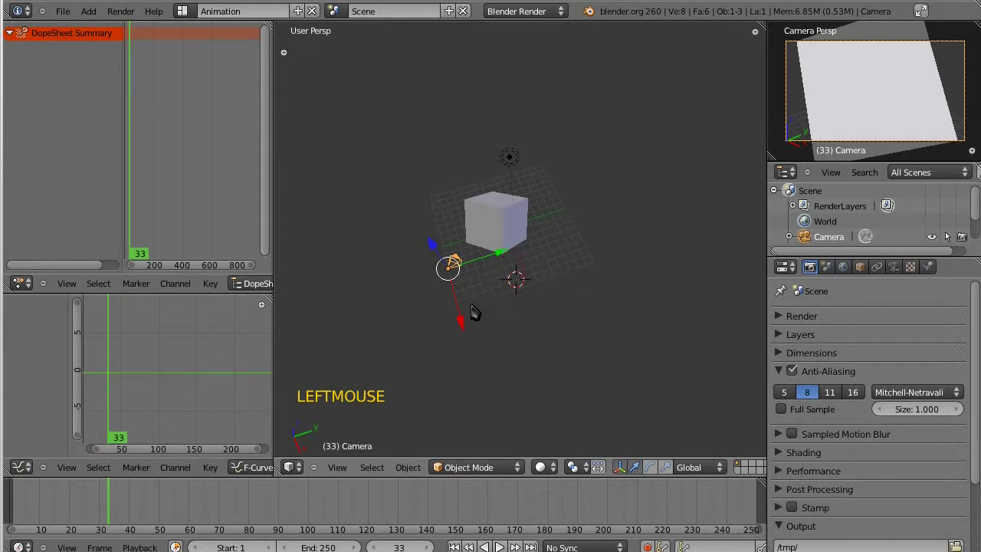
- Move the cube up and to the left off the grid, including a Y-constrained move
{"action": "middle_click_drag", "start_coordinate": [578, 340], "coordinate": [492, 222]}
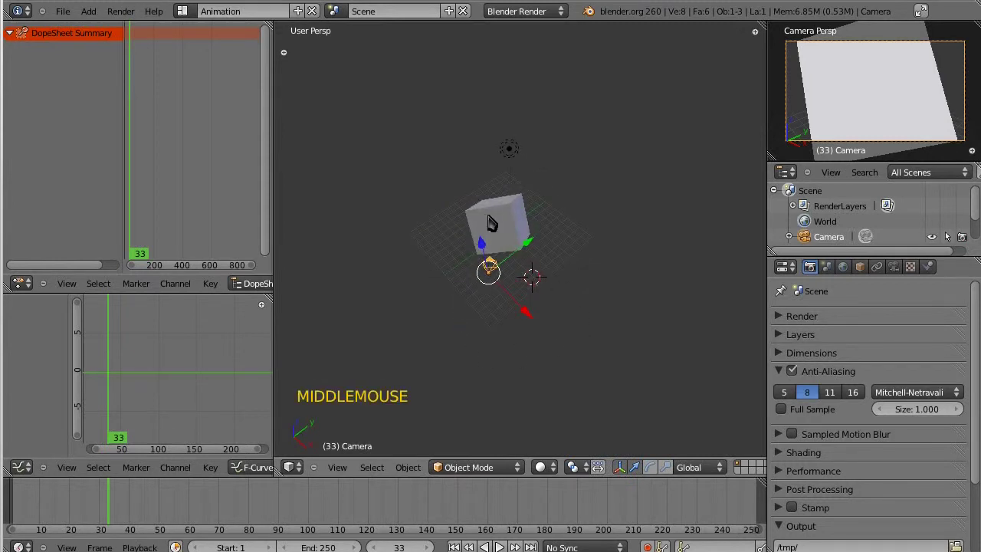
{"action": "right_click", "coordinate": [492, 222]}
{"action": "key", "text": "g"}
{"action": "key", "text": "g"}
{"action": "left_click", "coordinate": [434, 207]}
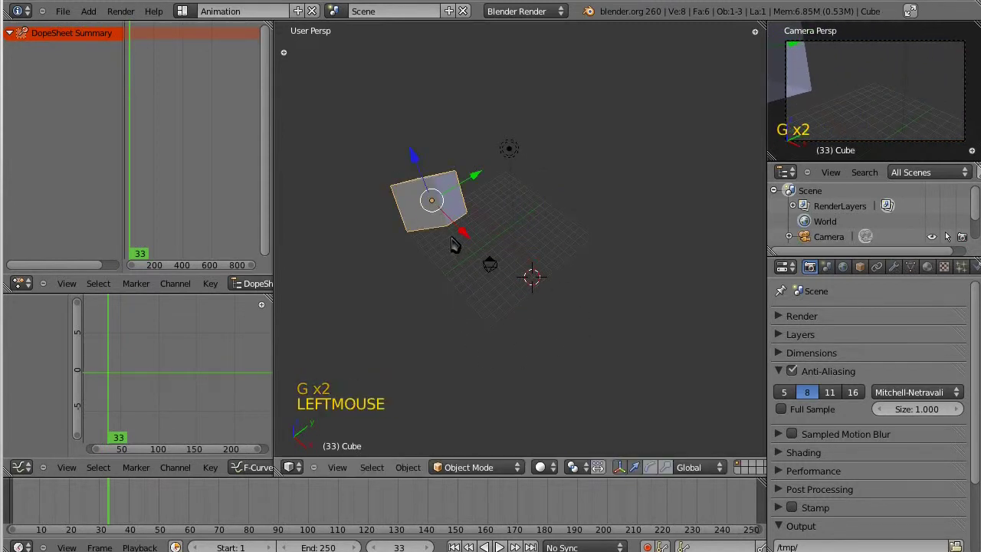
{"action": "key", "text": "g"}
{"action": "key", "text": "y"}
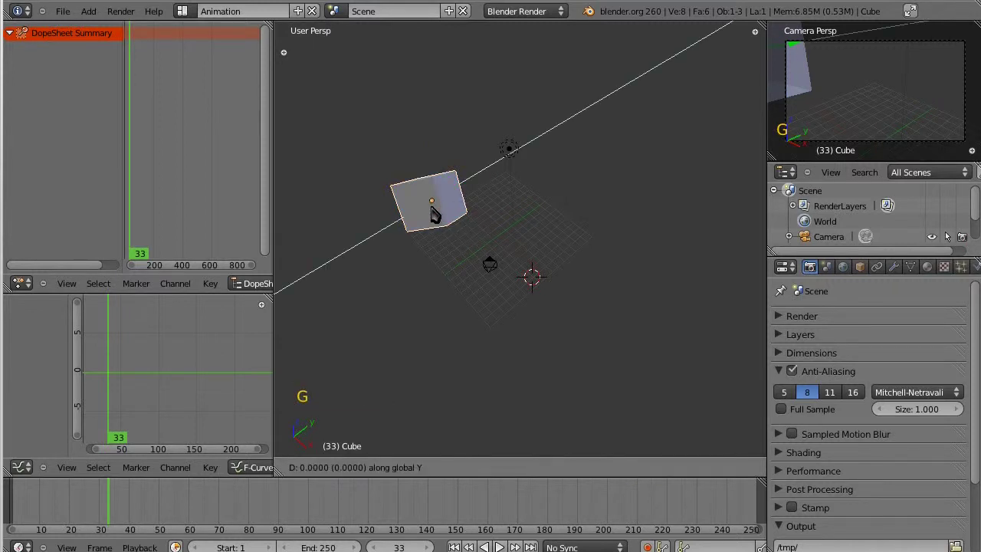
{"action": "left_click", "coordinate": [473, 196]}
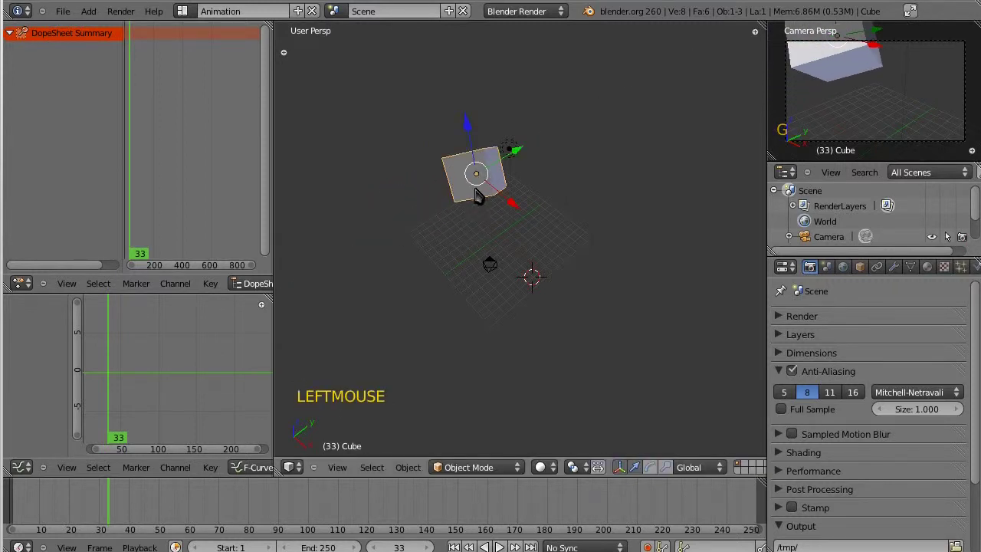
{"action": "key", "text": "g"}
{"action": "left_click", "coordinate": [407, 206]}
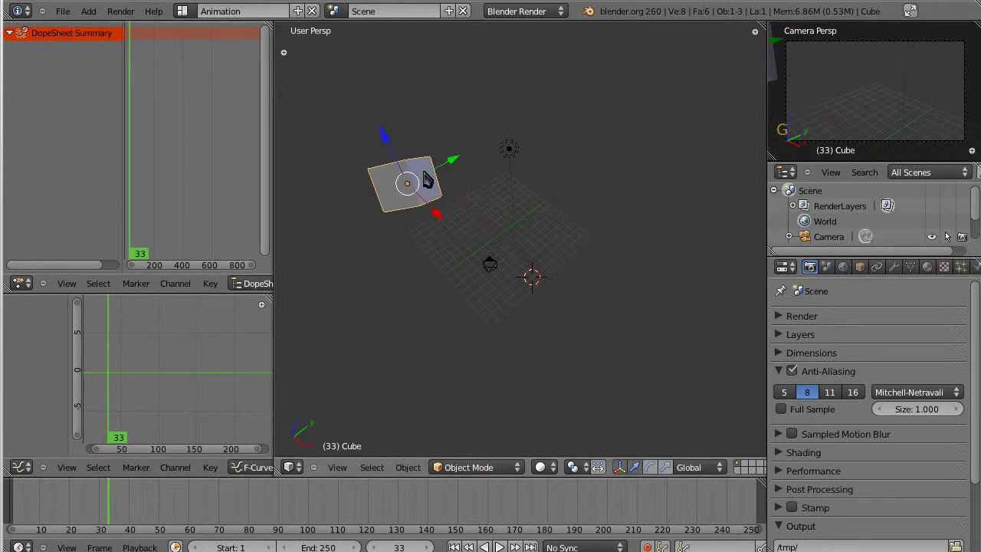
{"action": "key", "text": "g"}
{"action": "left_click", "coordinate": [437, 227]}
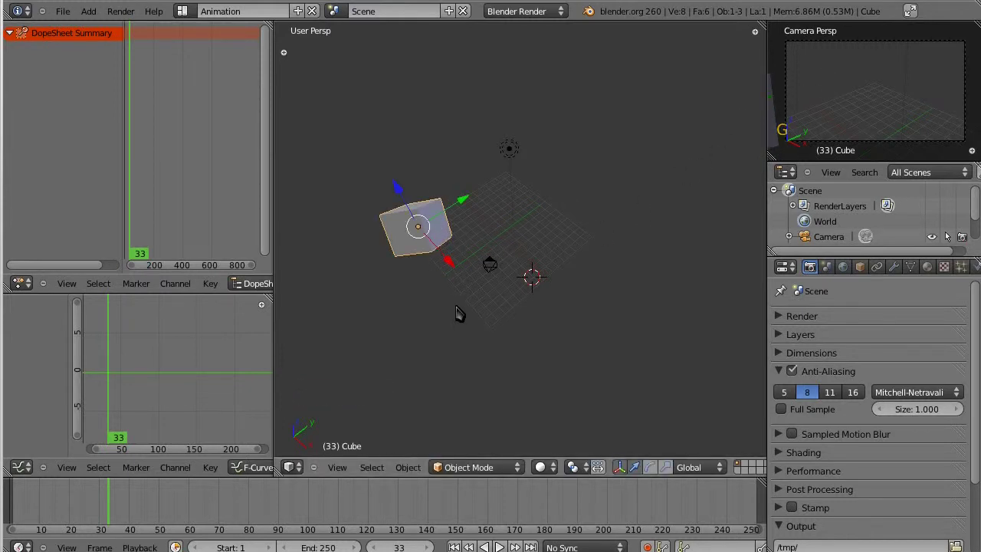
- Nudge the cube further left and scale it down to about 0.90
{"action": "middle_click_drag", "start_coordinate": [459, 313], "coordinate": [492, 280]}
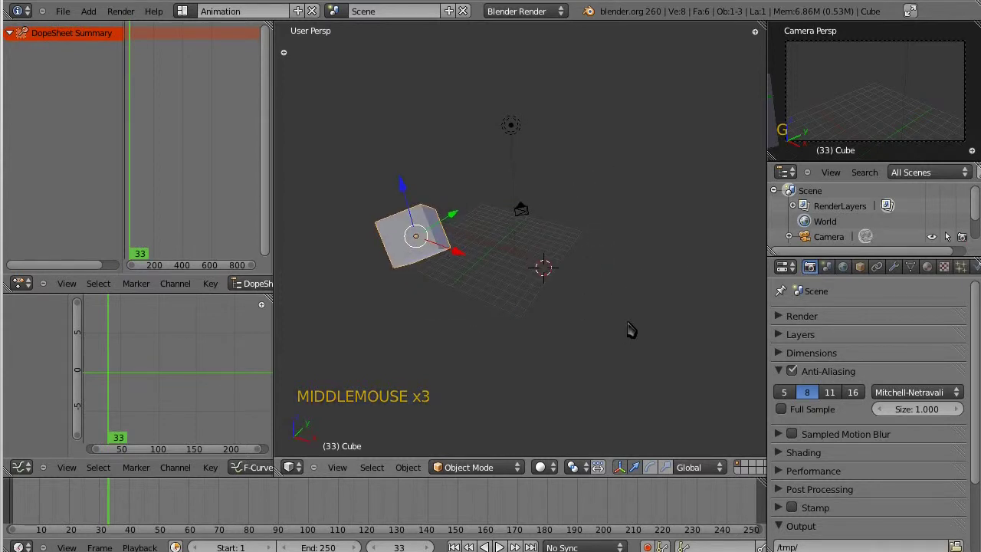
{"action": "middle_click_drag", "start_coordinate": [635, 332], "coordinate": [517, 313]}
{"action": "key", "text": "g"}
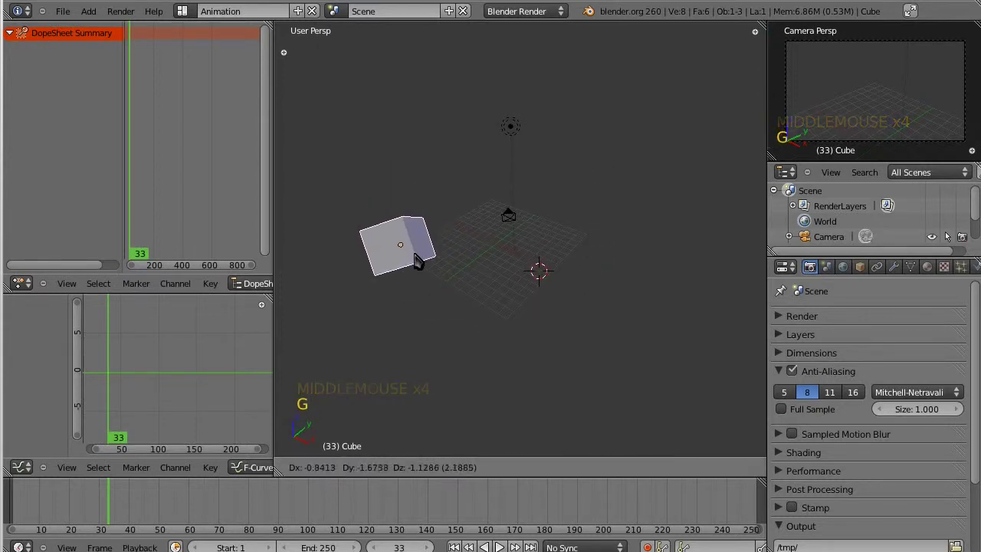
{"action": "left_click", "coordinate": [433, 234]}
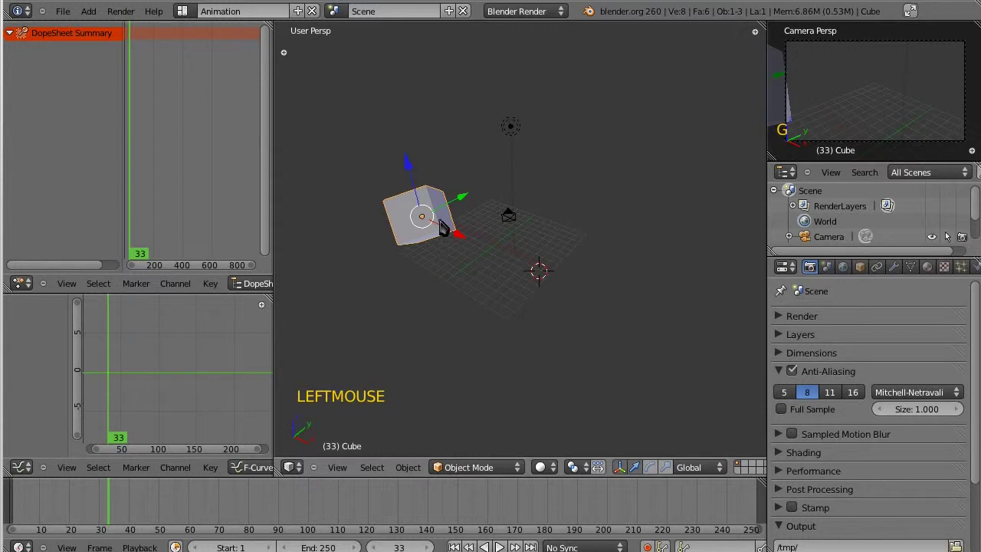
{"action": "key", "text": "g"}
{"action": "left_click", "coordinate": [420, 237]}
{"action": "key", "text": "s"}
{"action": "key", "text": "s"}
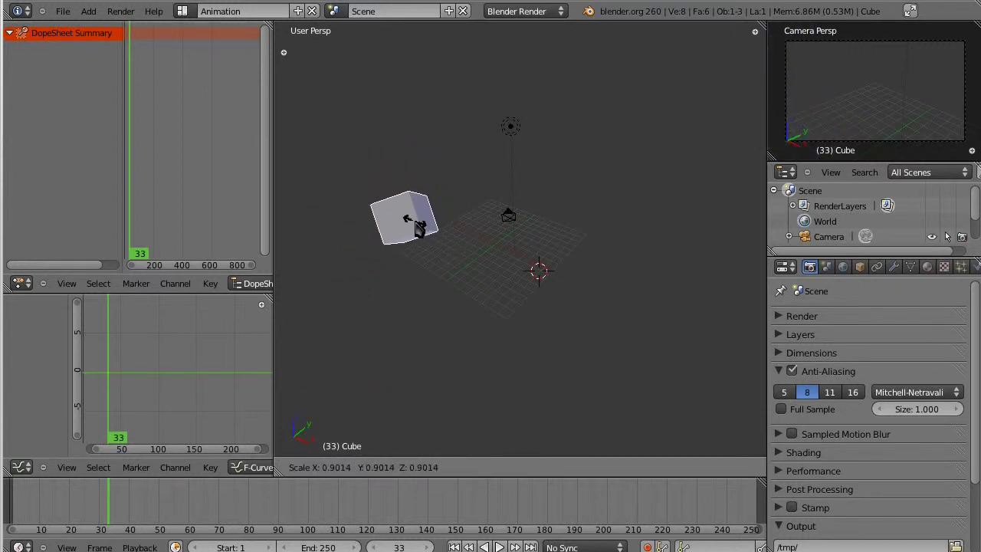
{"action": "left_click", "coordinate": [413, 228]}
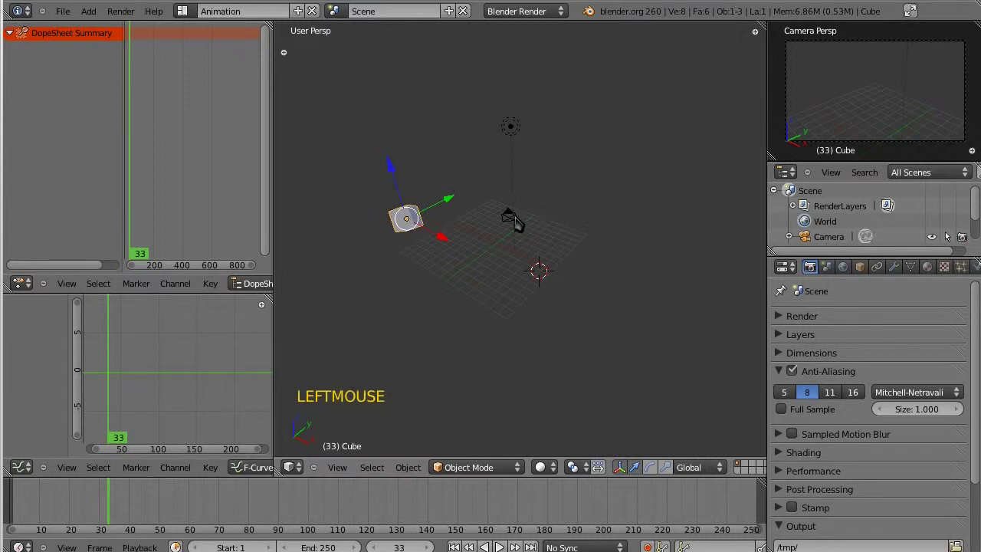
- Zoom and orbit the view leftward to see the cube, camera and grid together
{"action": "scroll", "coordinate": [440, 295], "scroll_direction": "up", "scroll_amount": 2}
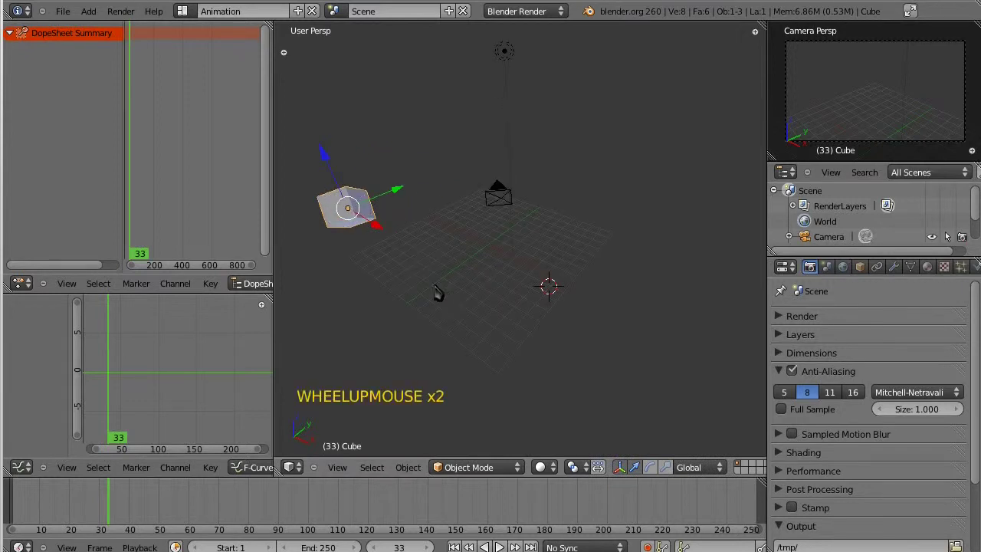
{"action": "middle_click_drag", "start_coordinate": [411, 270], "coordinate": [517, 237]}
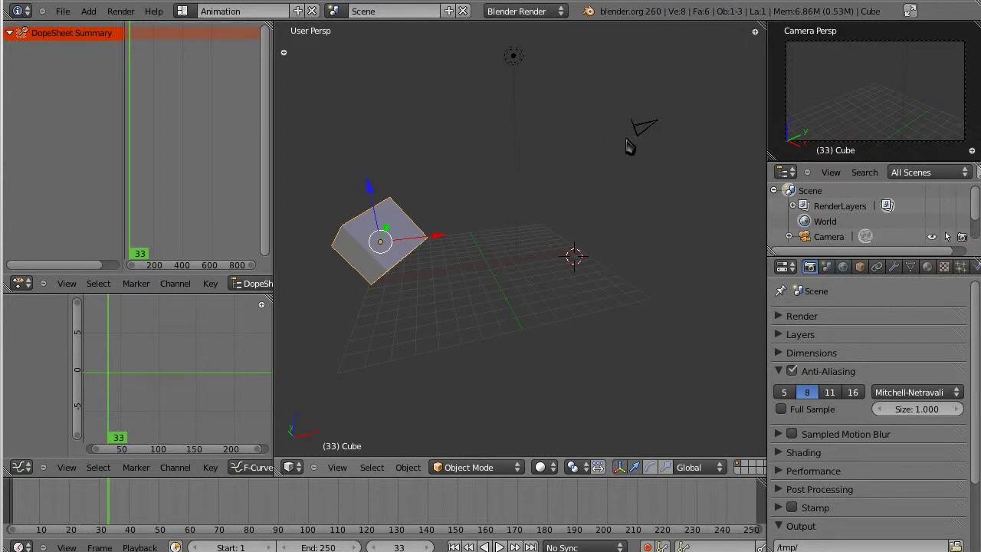
{"action": "middle_click_drag", "start_coordinate": [696, 255], "coordinate": [587, 286]}
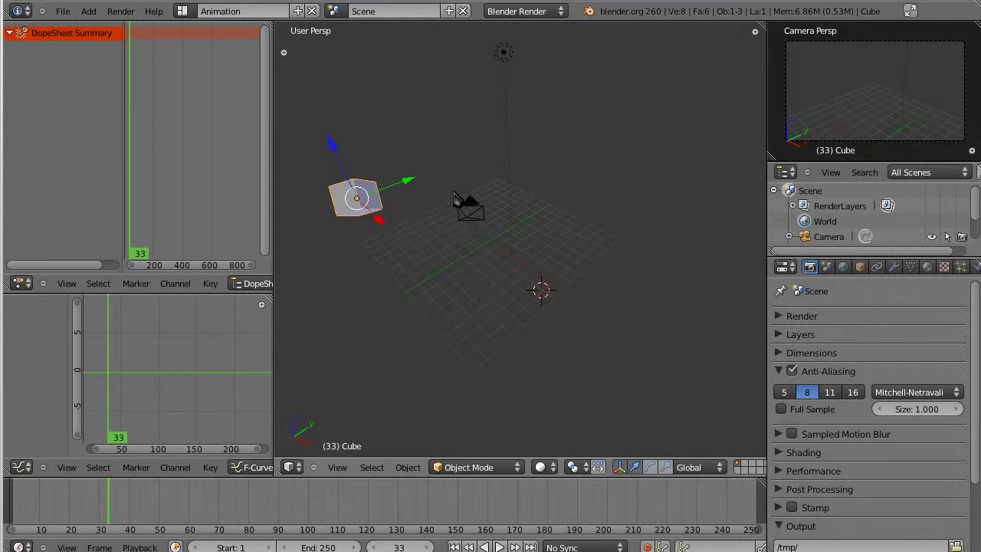
- Scrub to frame 0, then grab the cube across the scene until it sits just left of the camera
{"action": "left_click_drag", "start_coordinate": [119, 428], "coordinate": [83, 422]}
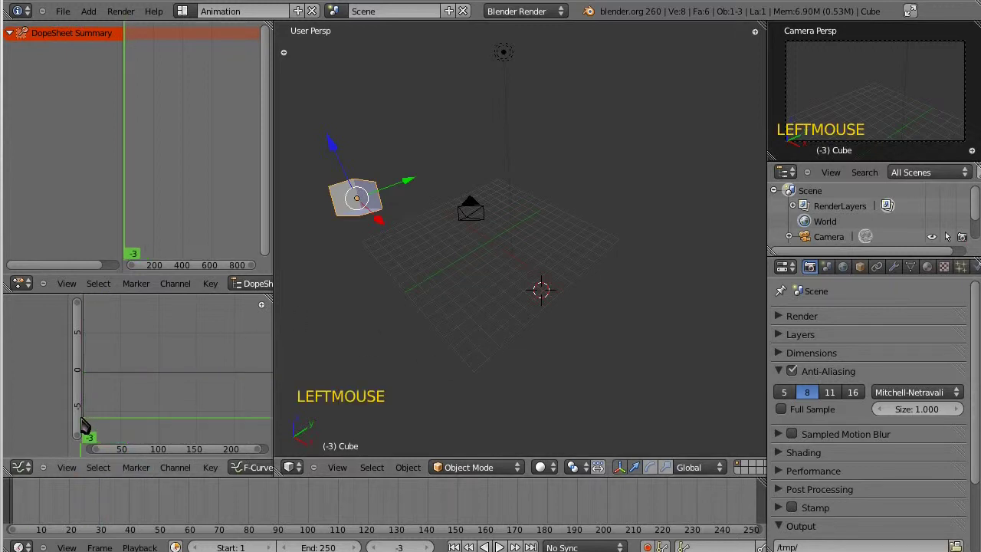
{"action": "left_click", "coordinate": [127, 247]}
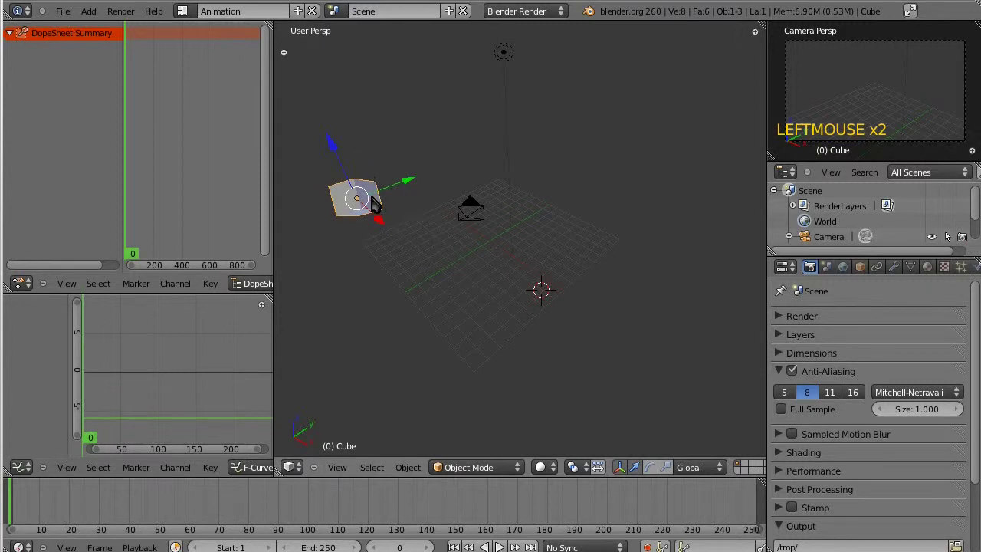
{"action": "key", "text": "g"}
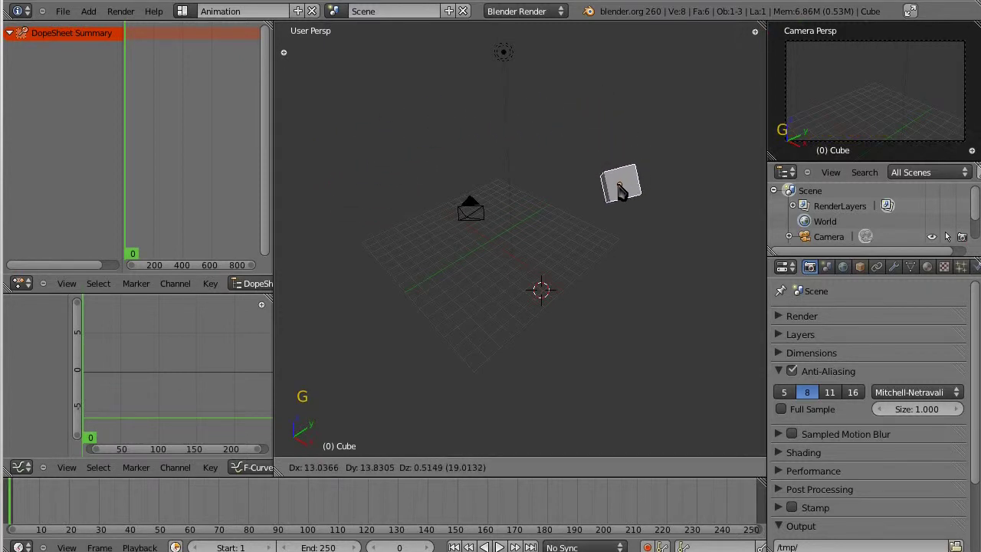
{"action": "left_click", "coordinate": [621, 192]}
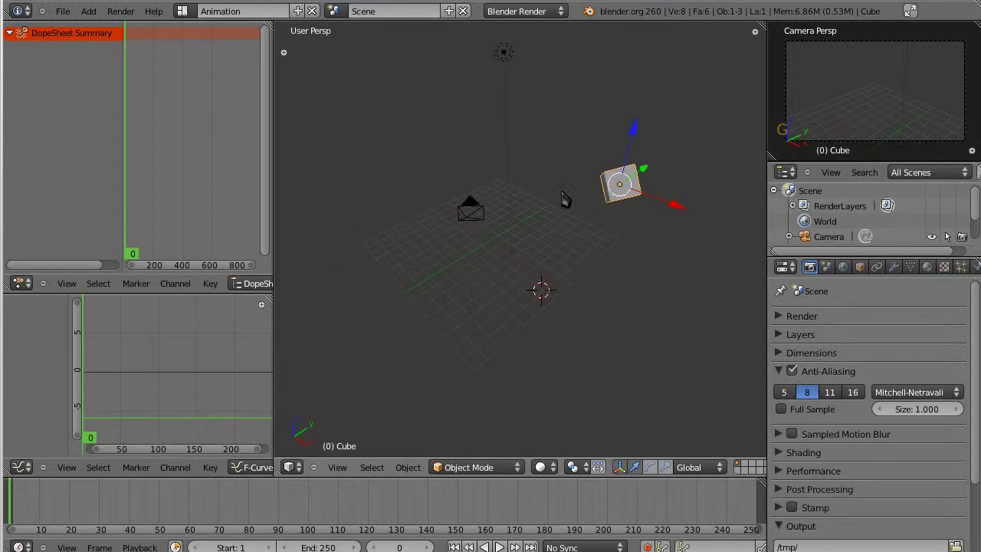
{"action": "key", "text": "g"}
{"action": "left_click", "coordinate": [367, 223]}
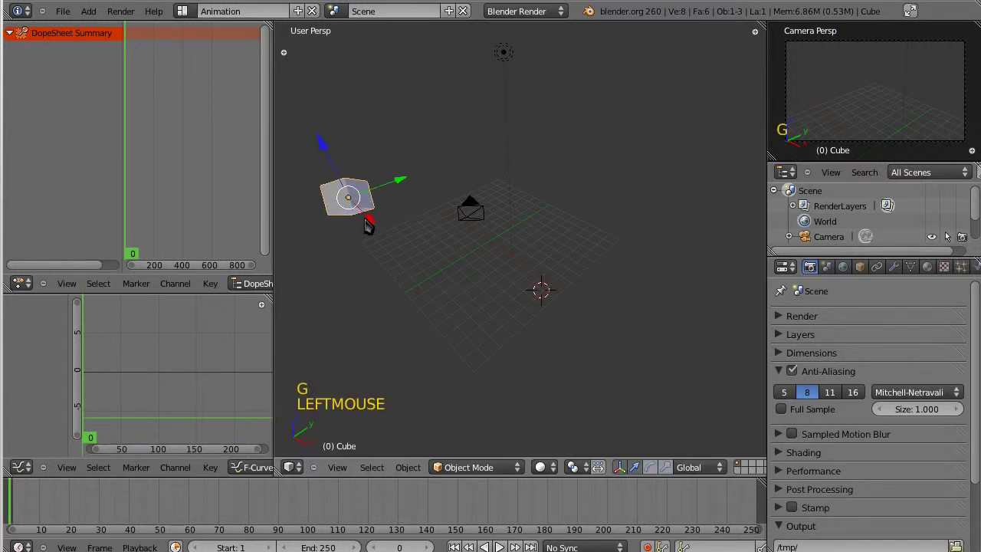
{"action": "key", "text": "g"}
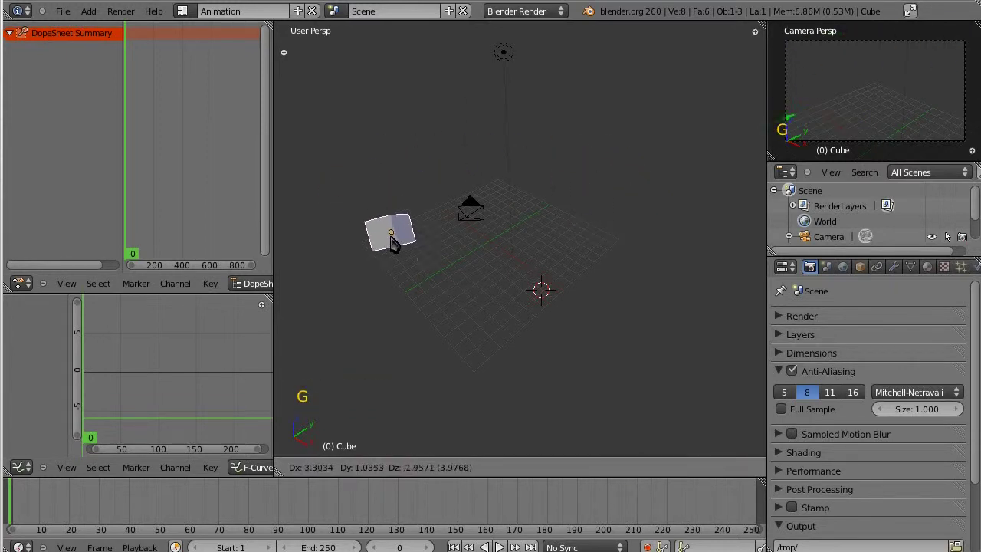
{"action": "left_click", "coordinate": [409, 220]}
{"action": "key", "text": "g"}
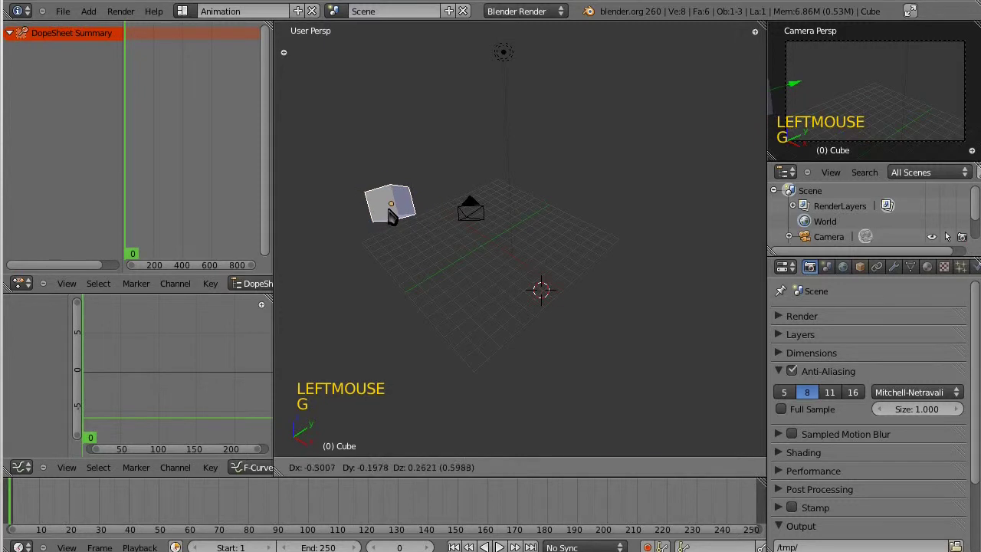
{"action": "left_click", "coordinate": [395, 216]}
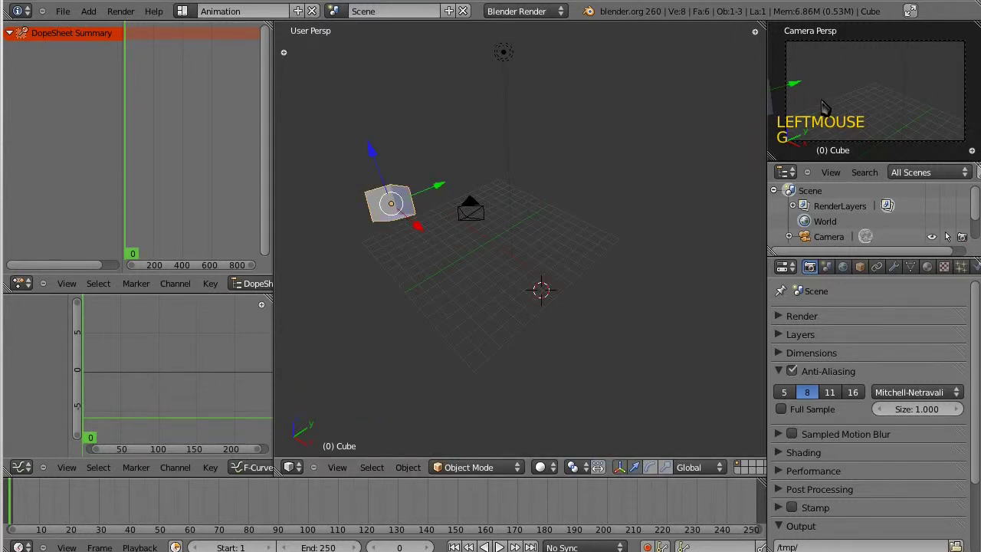
{"action": "right_click", "coordinate": [490, 218]}
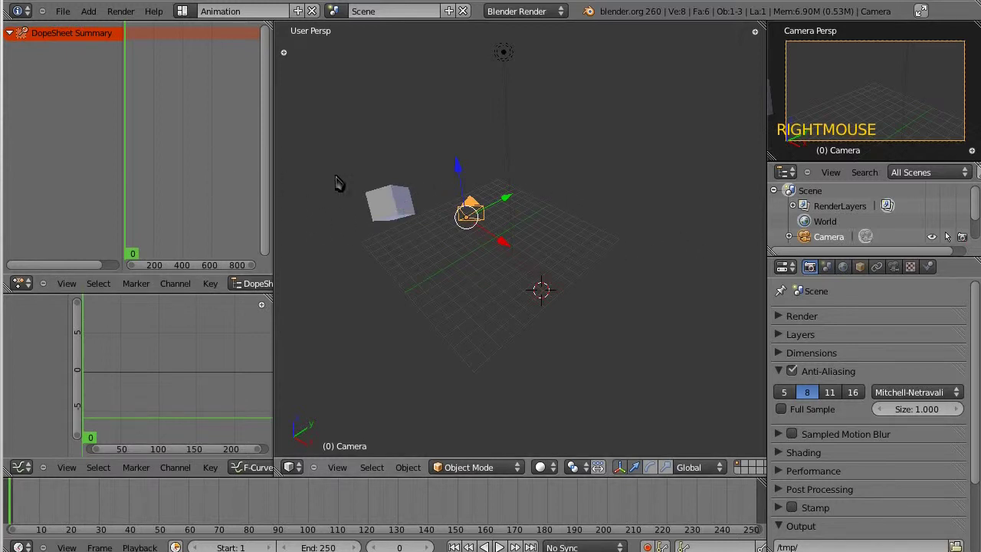
{"action": "right_click", "coordinate": [400, 202]}
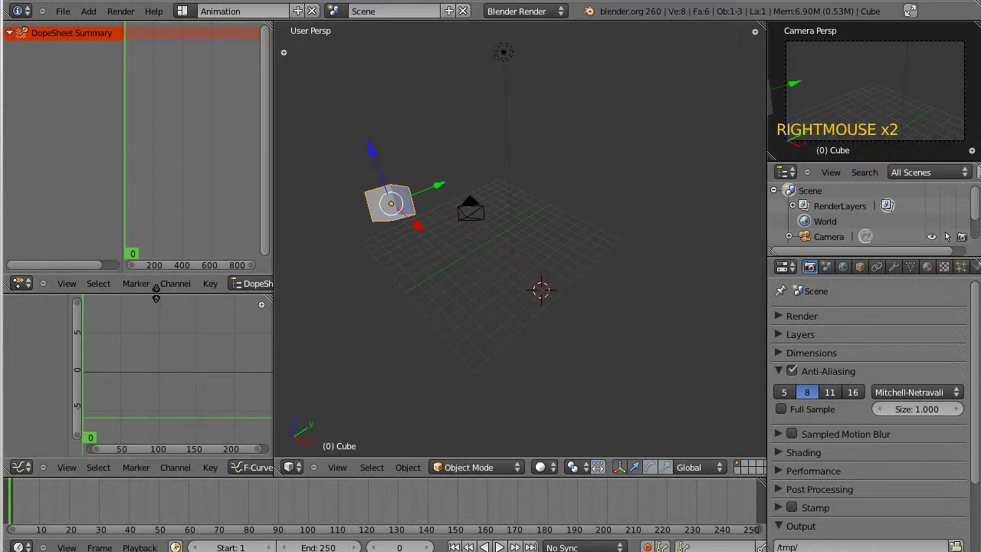
{"action": "left_click_drag", "start_coordinate": [156, 276], "coordinate": [157, 236]}
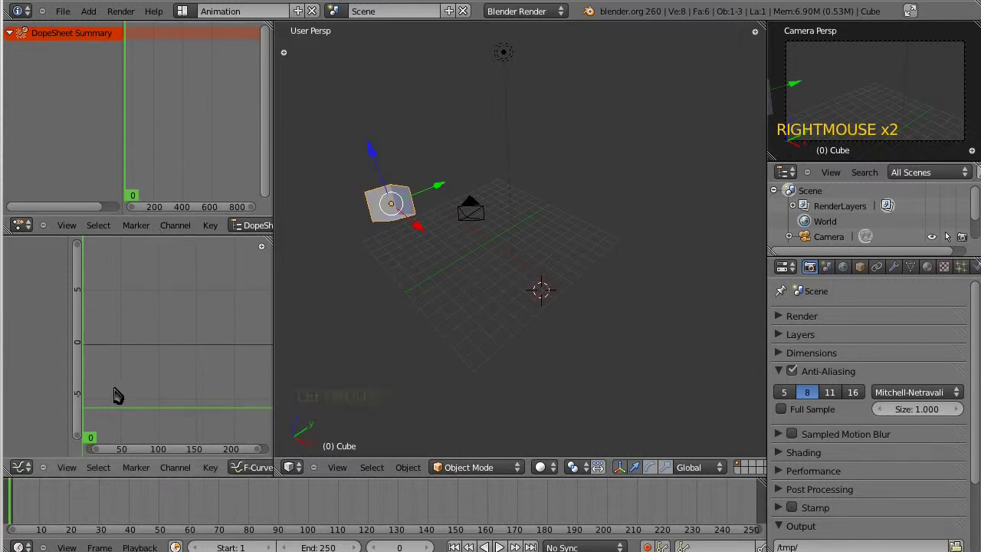
- Change the lower-left editor's type from 3D View to Graph Editor
{"action": "left_click", "coordinate": [29, 469]}
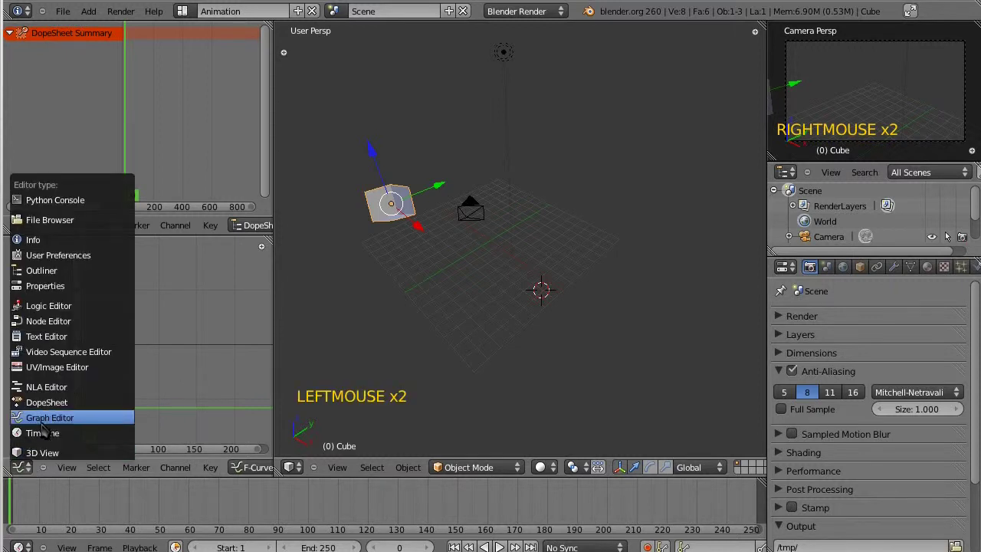
{"action": "left_click", "coordinate": [25, 453]}
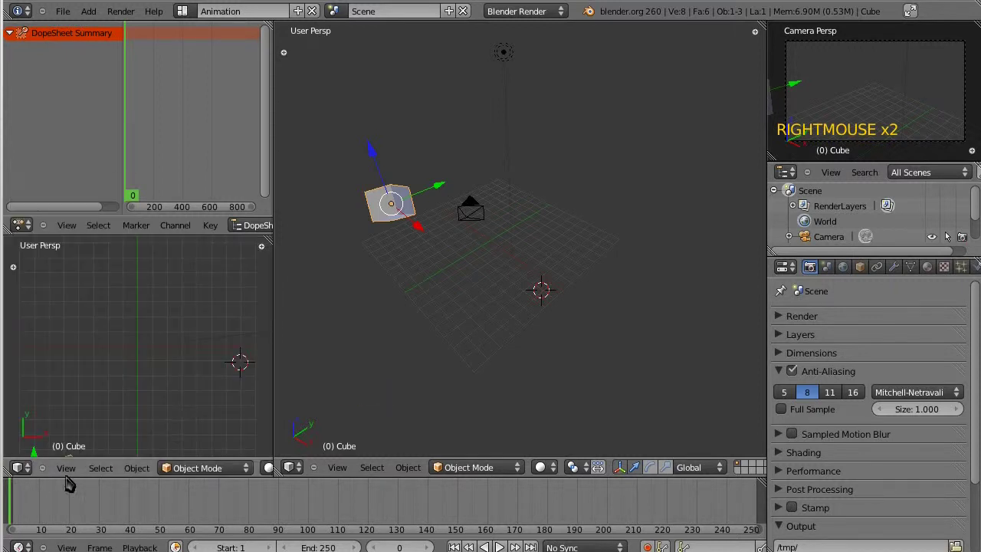
{"action": "left_click", "coordinate": [19, 468]}
{"action": "left_click", "coordinate": [39, 416]}
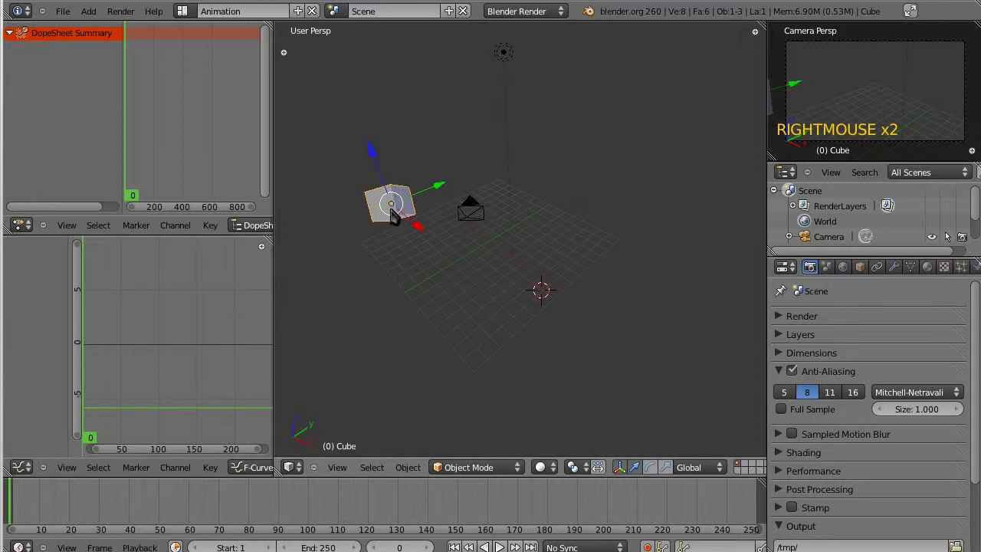
{"action": "left_click_drag", "start_coordinate": [148, 158], "coordinate": [116, 153]}
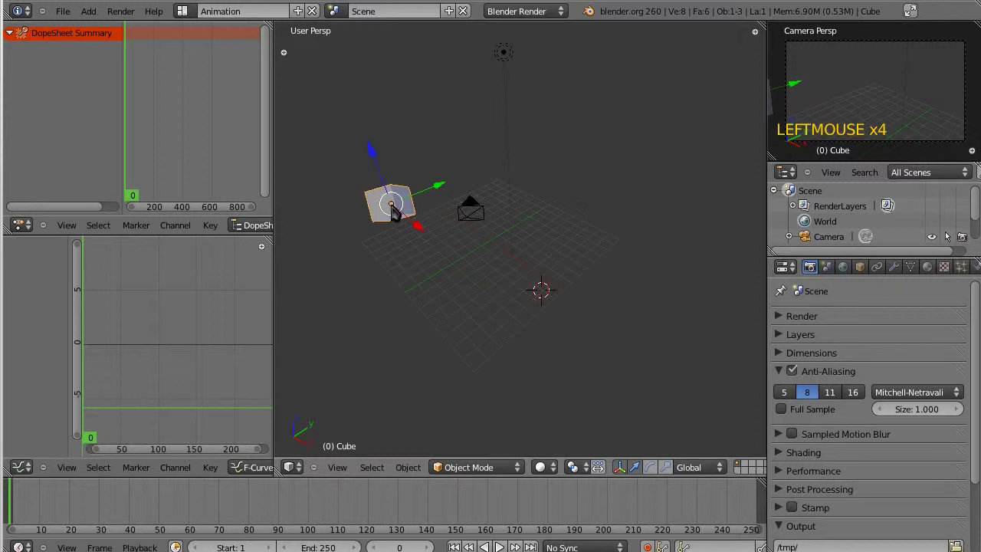
- Insert a Location keyframe on the cube with I, then expand its X, Y, Z channels
{"action": "key", "text": "i"}
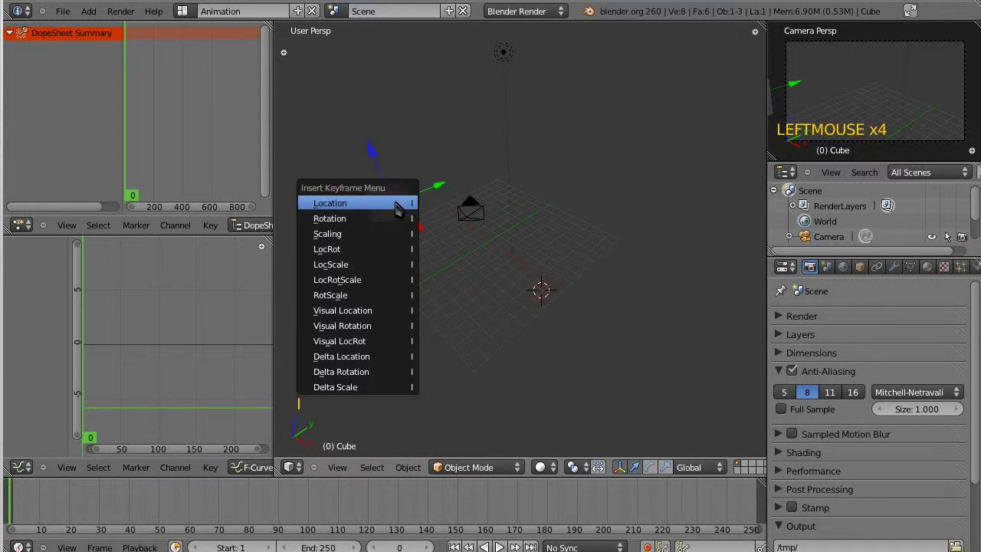
{"action": "left_click", "coordinate": [344, 206]}
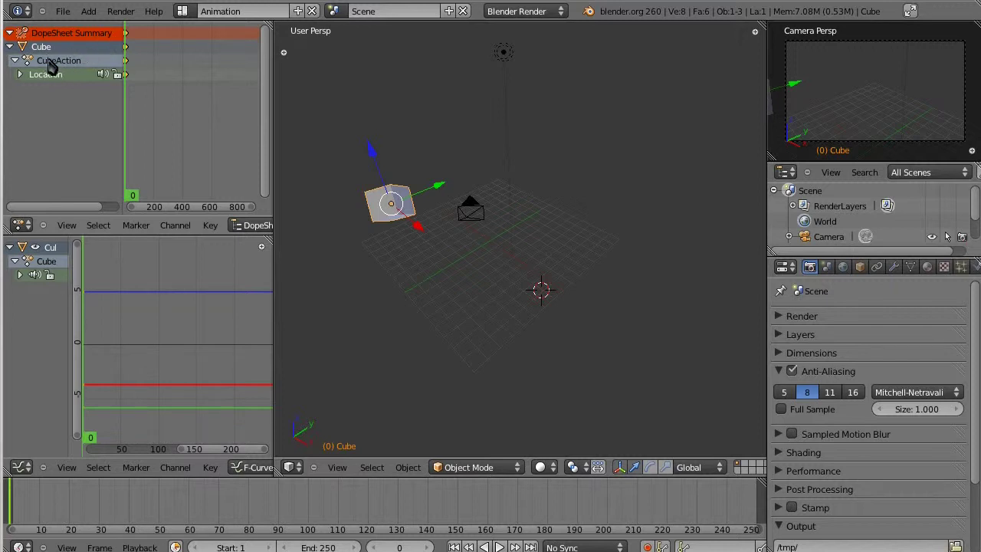
{"action": "left_click", "coordinate": [20, 74]}
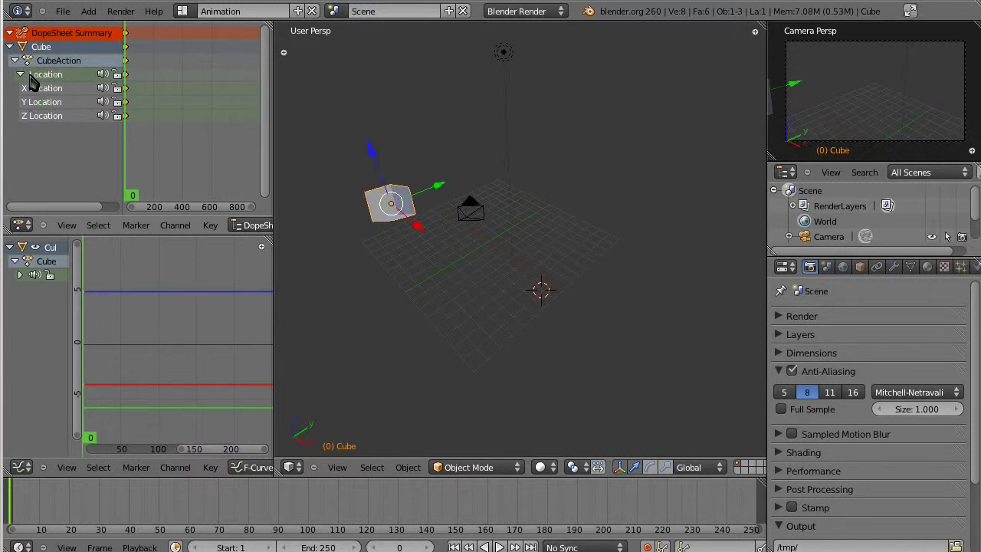
{"action": "left_click", "coordinate": [21, 74]}
{"action": "left_click", "coordinate": [22, 74]}
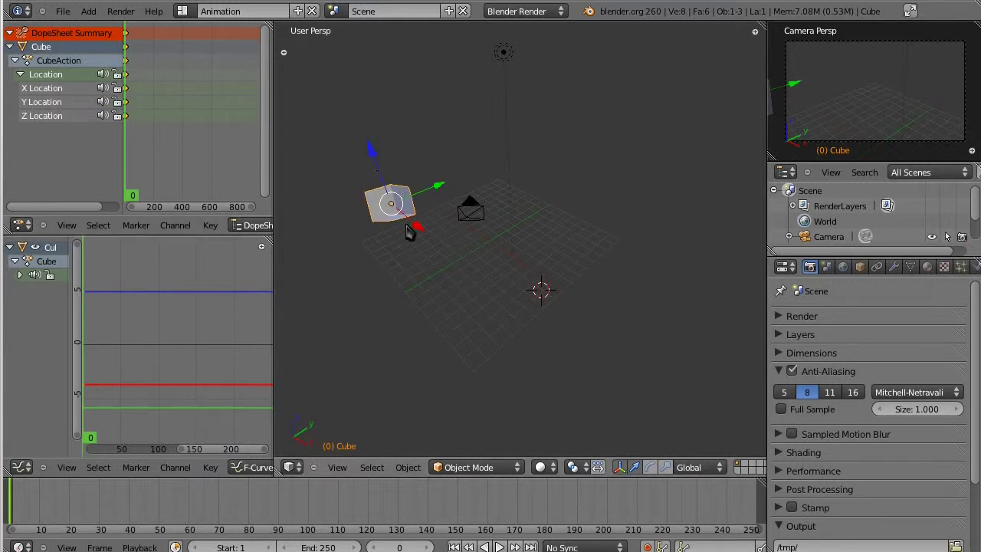
{"action": "middle_click_drag", "start_coordinate": [132, 376], "coordinate": [174, 363]}
{"action": "left_click", "coordinate": [138, 306]}
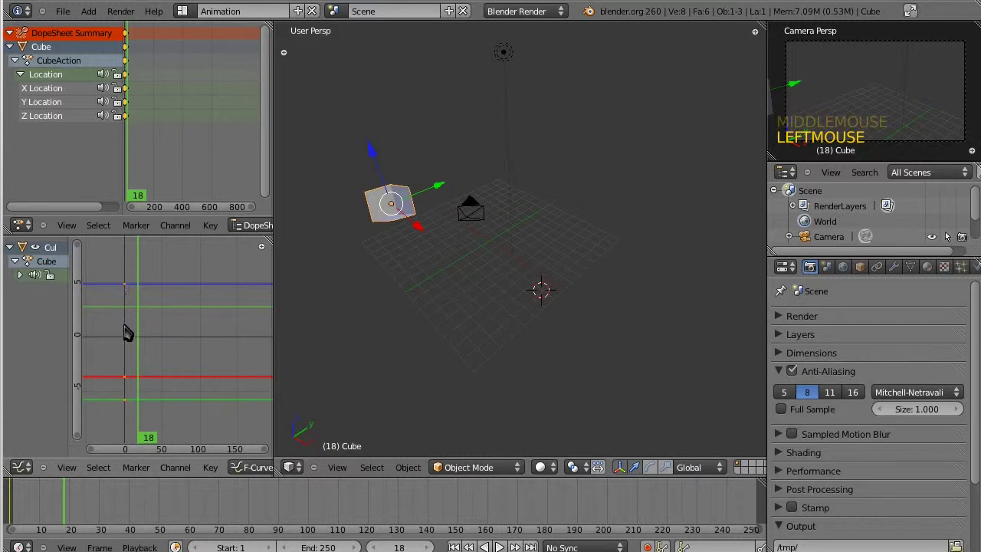
{"action": "right_click", "coordinate": [129, 384]}
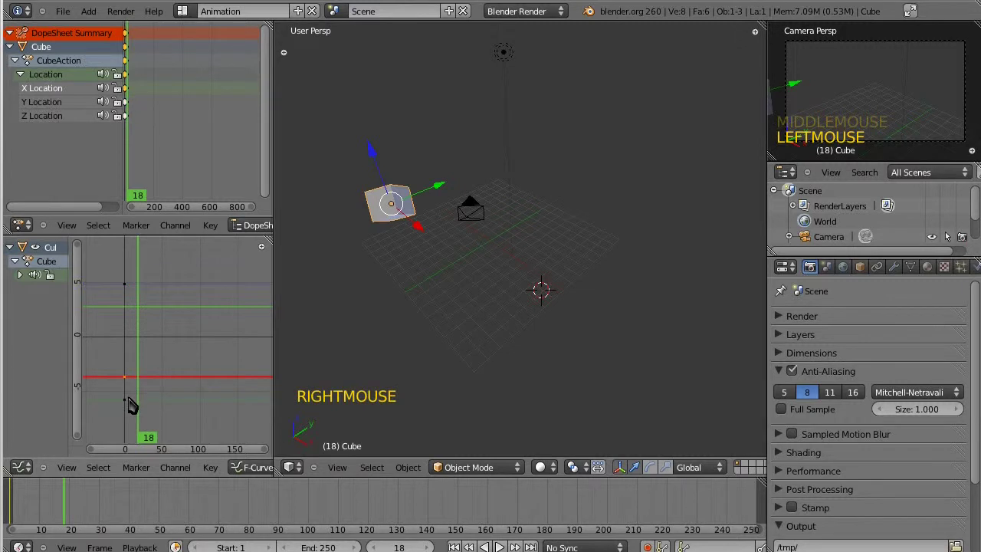
{"action": "right_click", "coordinate": [130, 405]}
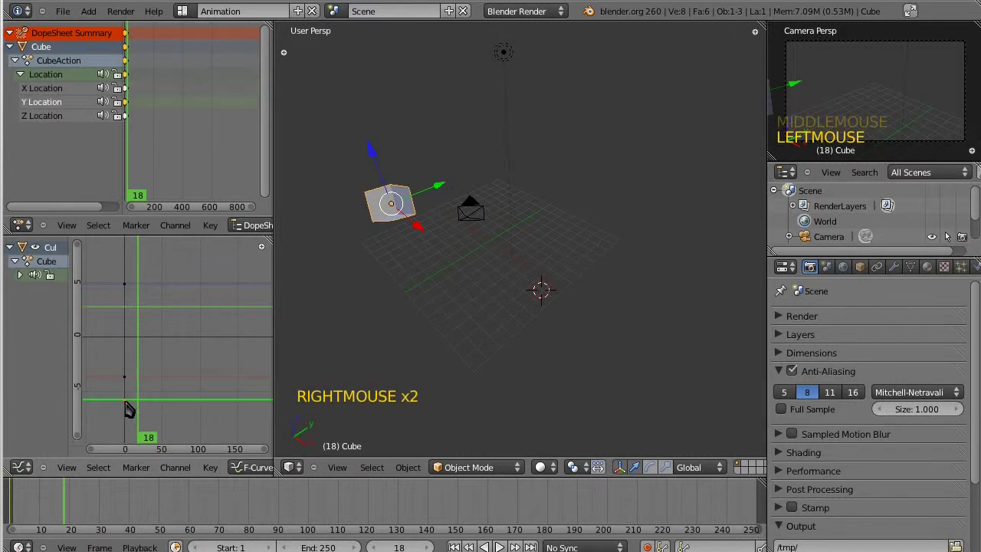
{"action": "right_click", "coordinate": [127, 289]}
{"action": "middle_click_drag", "start_coordinate": [164, 147], "coordinate": [175, 132]}
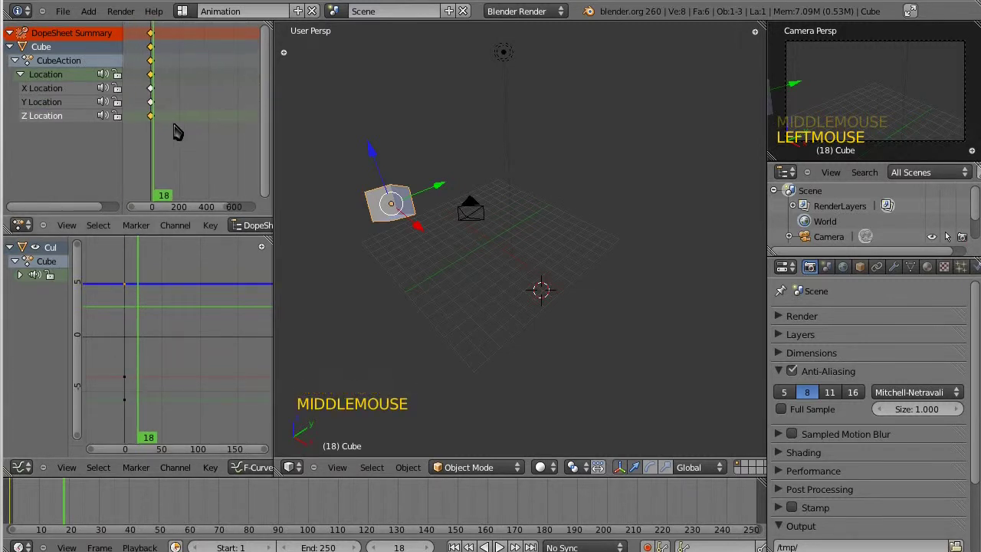
{"action": "left_click", "coordinate": [154, 121]}
{"action": "left_click", "coordinate": [155, 110]}
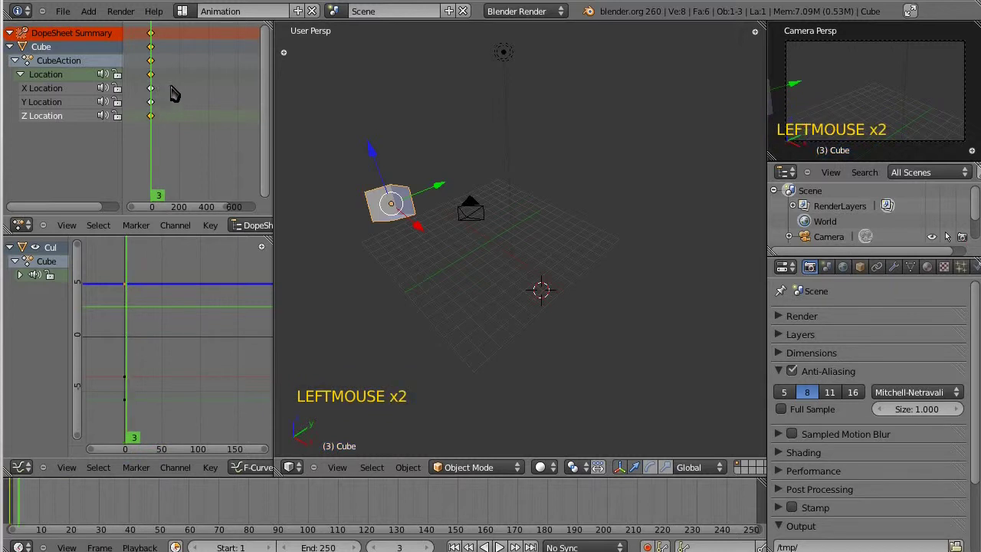
{"action": "left_click", "coordinate": [180, 90]}
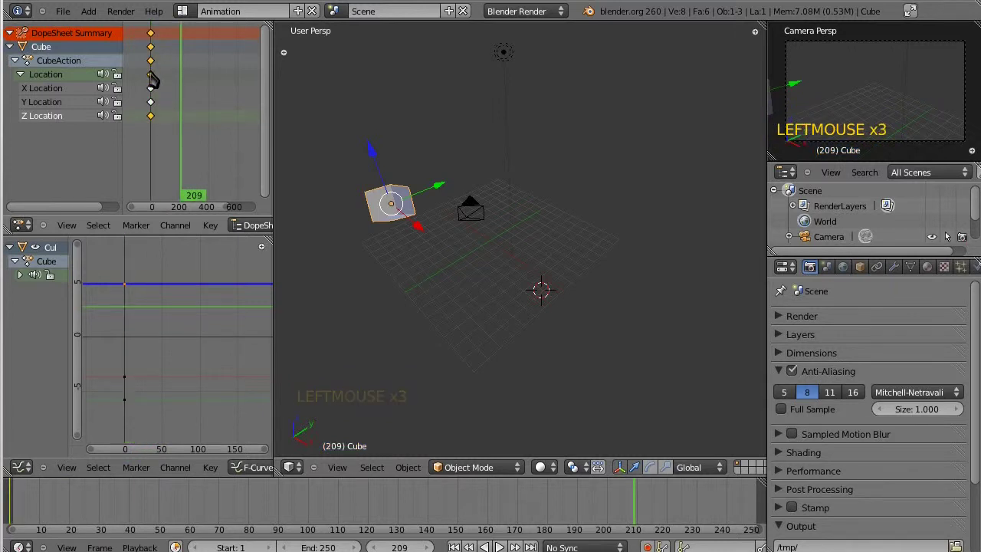
{"action": "left_click", "coordinate": [150, 151]}
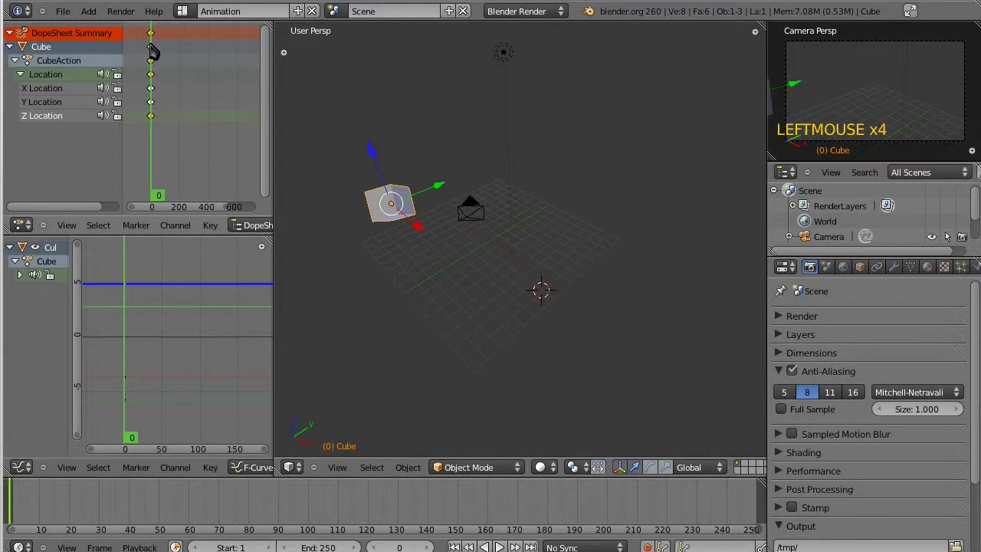
- Fold and reopen the DopeSheet Summary while scrubbing through frames 183, 0, 156 and 8
{"action": "left_click", "coordinate": [9, 46]}
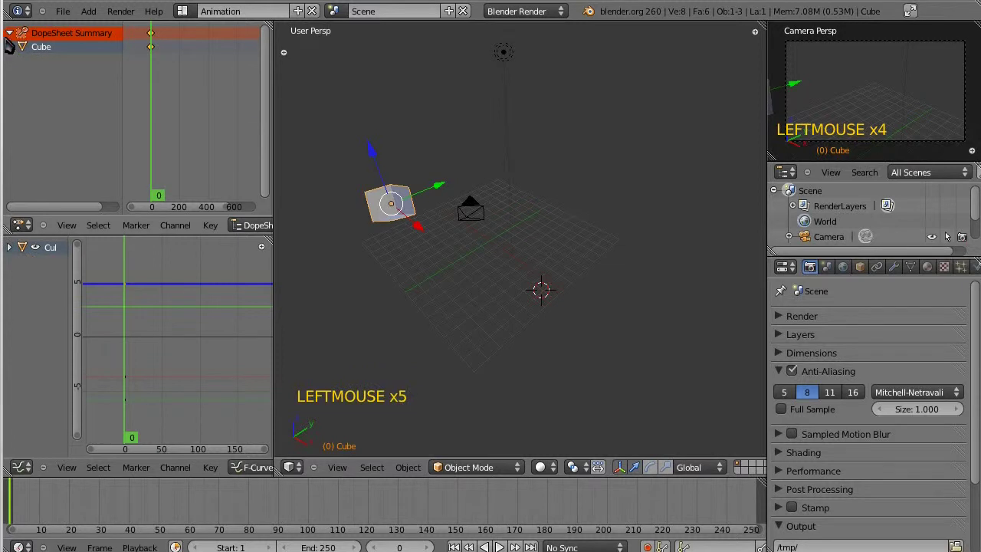
{"action": "left_click", "coordinate": [9, 33]}
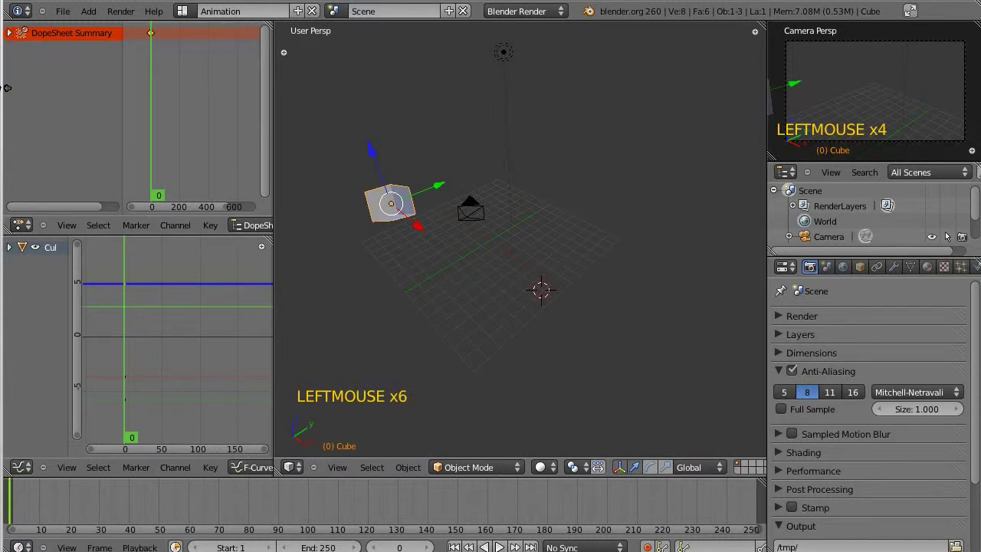
{"action": "left_click", "coordinate": [177, 61]}
{"action": "left_click", "coordinate": [153, 49]}
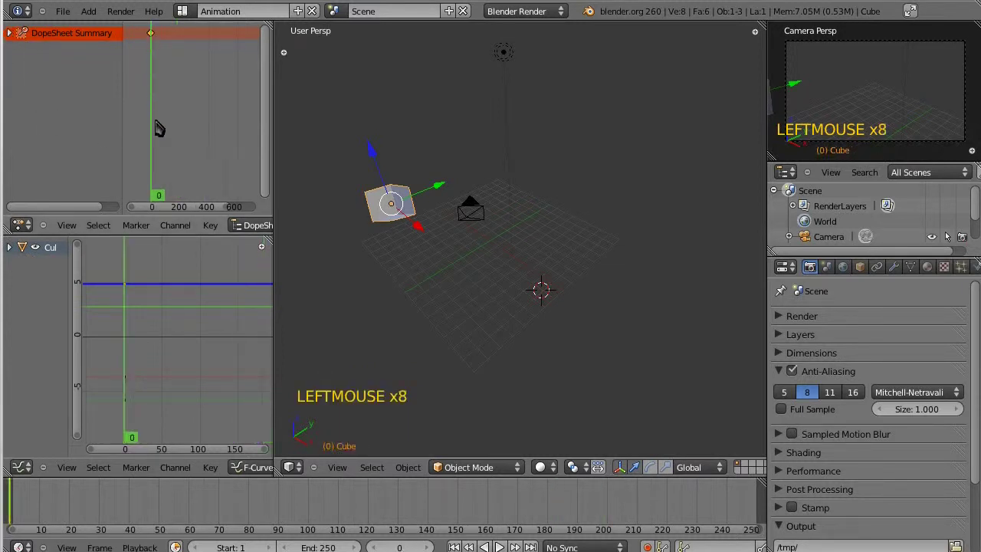
{"action": "left_click", "coordinate": [134, 126]}
{"action": "left_click", "coordinate": [10, 34]}
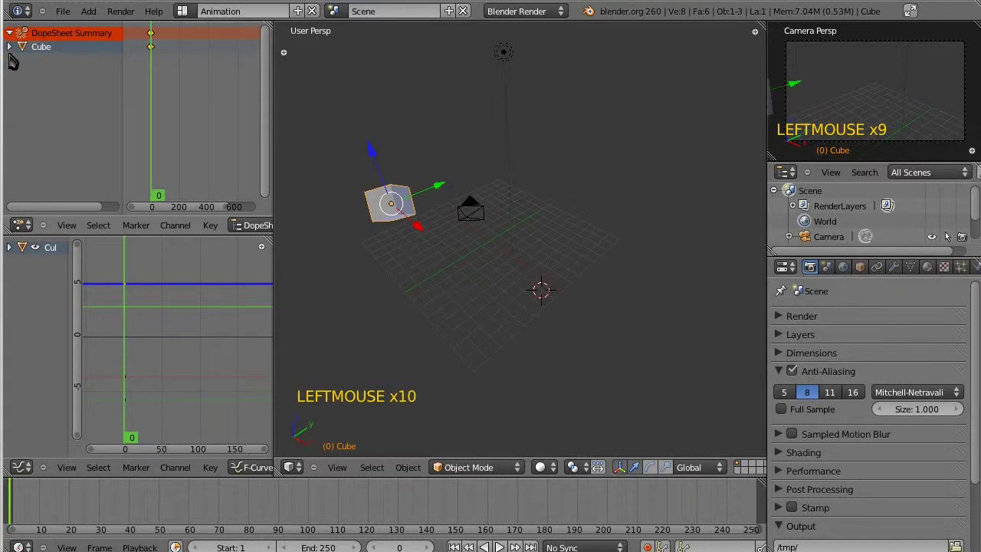
{"action": "left_click", "coordinate": [174, 89]}
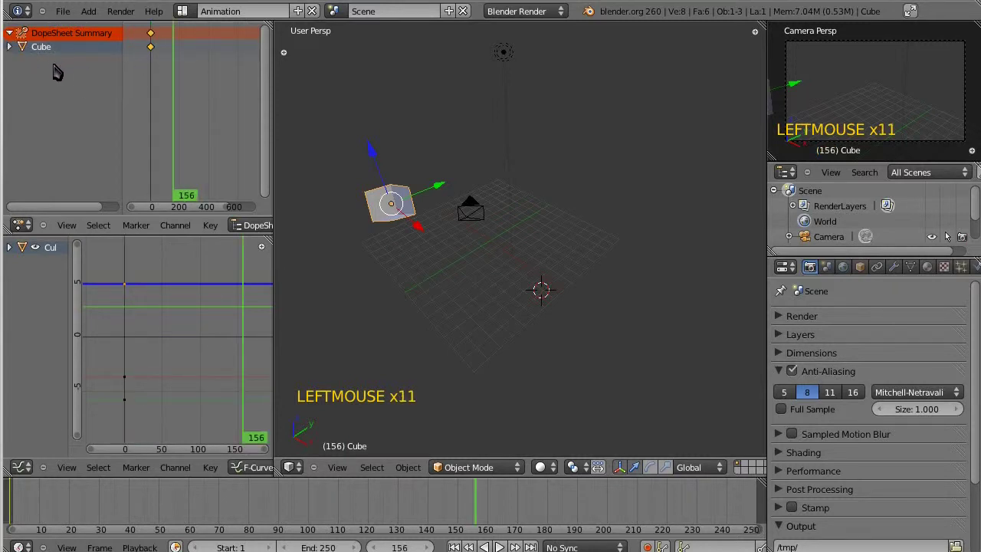
{"action": "left_click", "coordinate": [153, 57]}
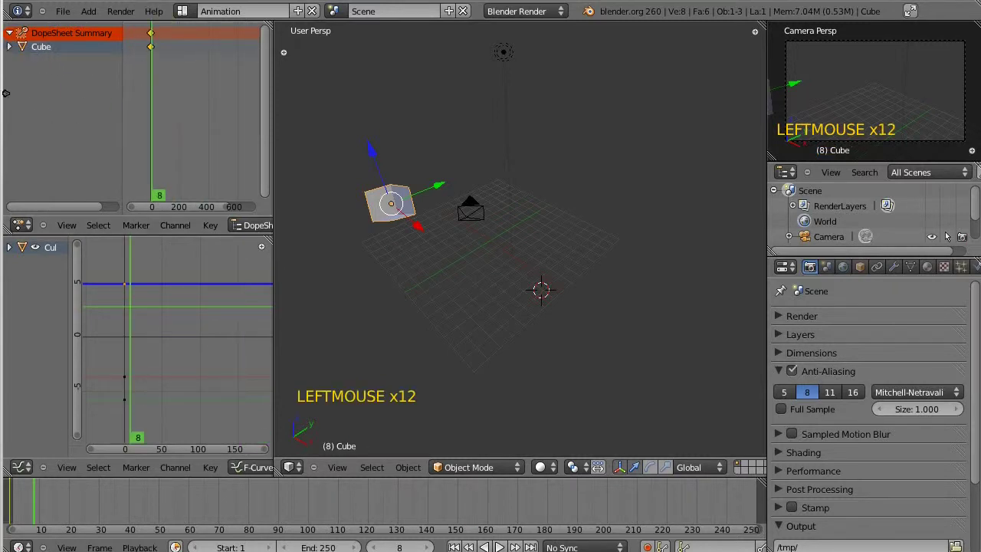
- Expand Cube and CubeAction to reveal the X, Y and Z Location channels
{"action": "left_click", "coordinate": [9, 46]}
{"action": "left_click", "coordinate": [13, 61]}
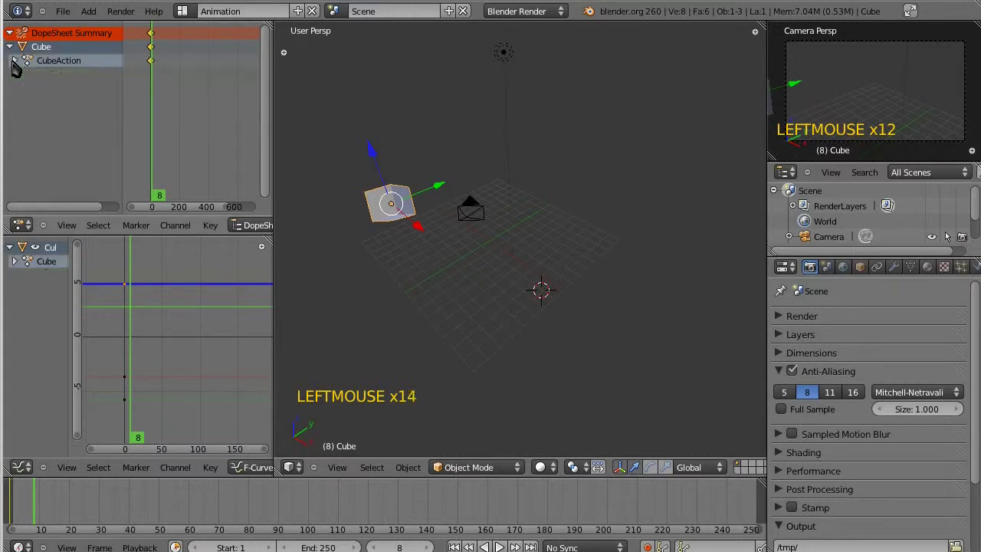
{"action": "left_click", "coordinate": [13, 61]}
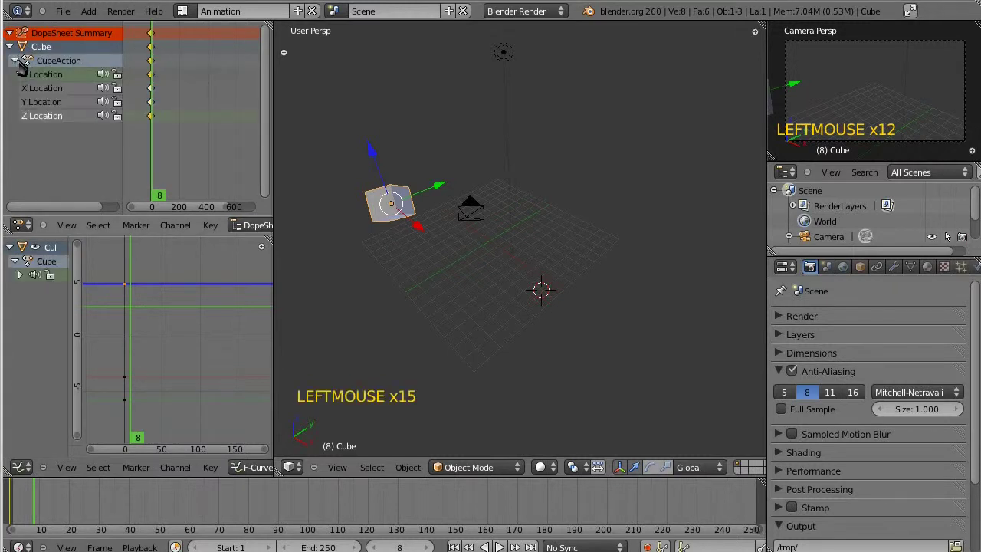
{"action": "left_click", "coordinate": [20, 74]}
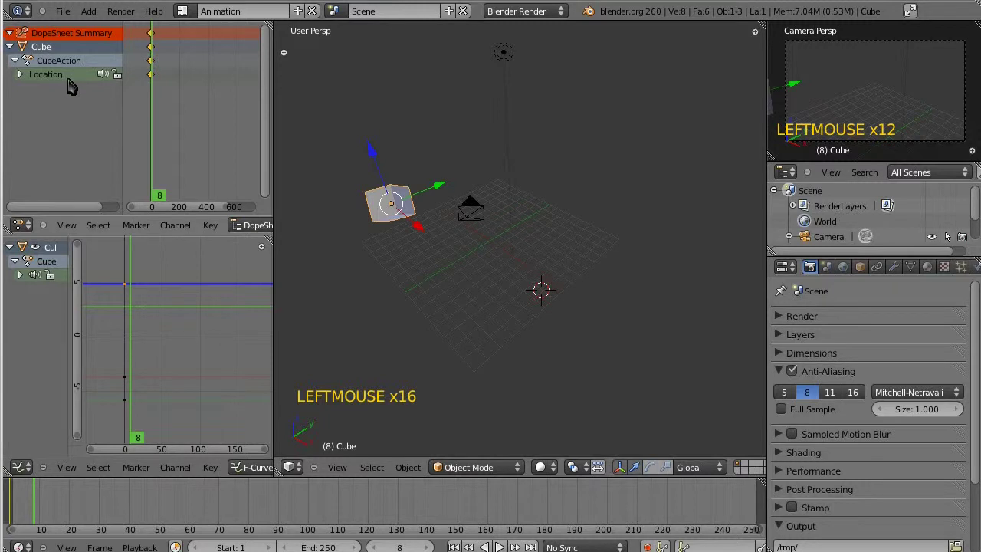
{"action": "left_click", "coordinate": [19, 75]}
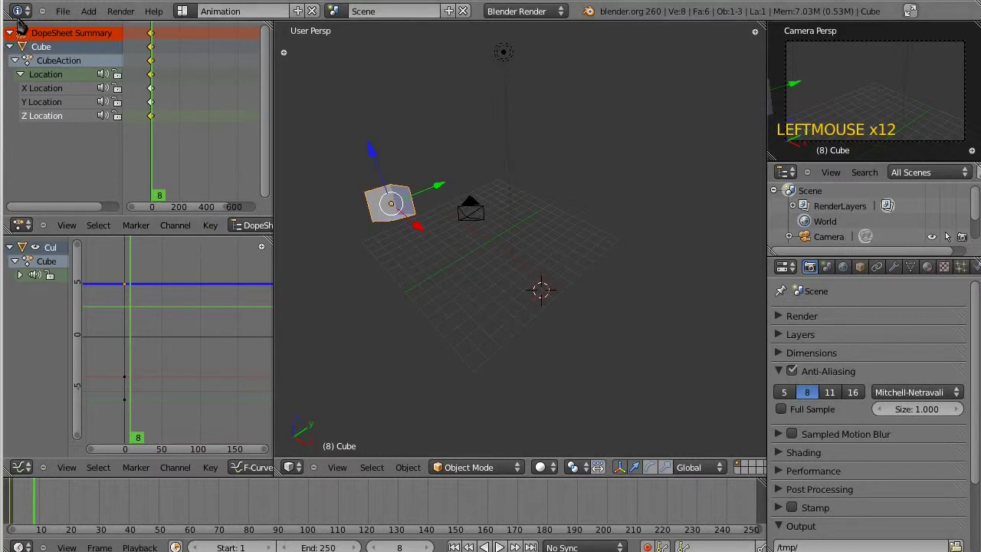
- Return to frame 0 and re-expand Cube > CubeAction to show the Location keys
{"action": "left_click", "coordinate": [14, 59]}
{"action": "left_click", "coordinate": [9, 46]}
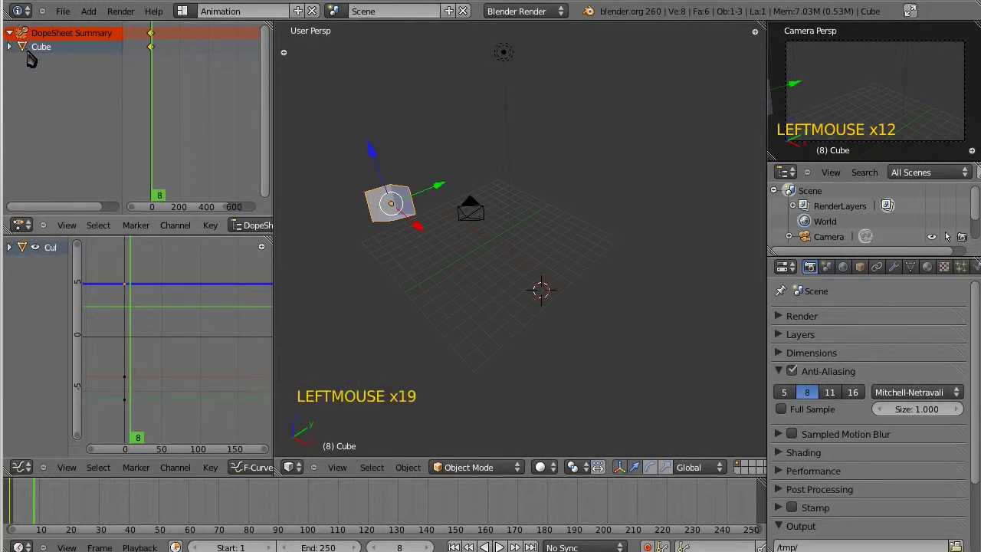
{"action": "left_click", "coordinate": [151, 79]}
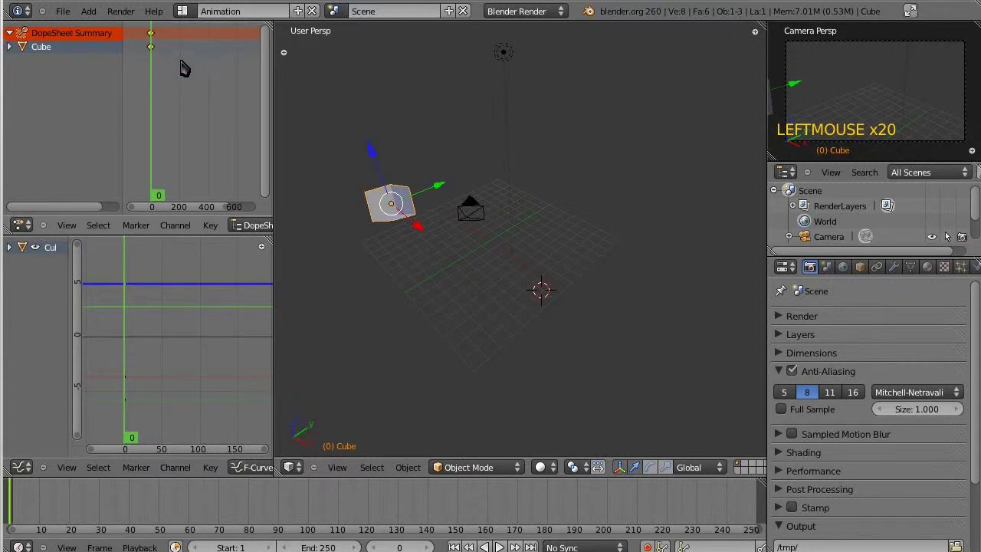
{"action": "left_click", "coordinate": [23, 47]}
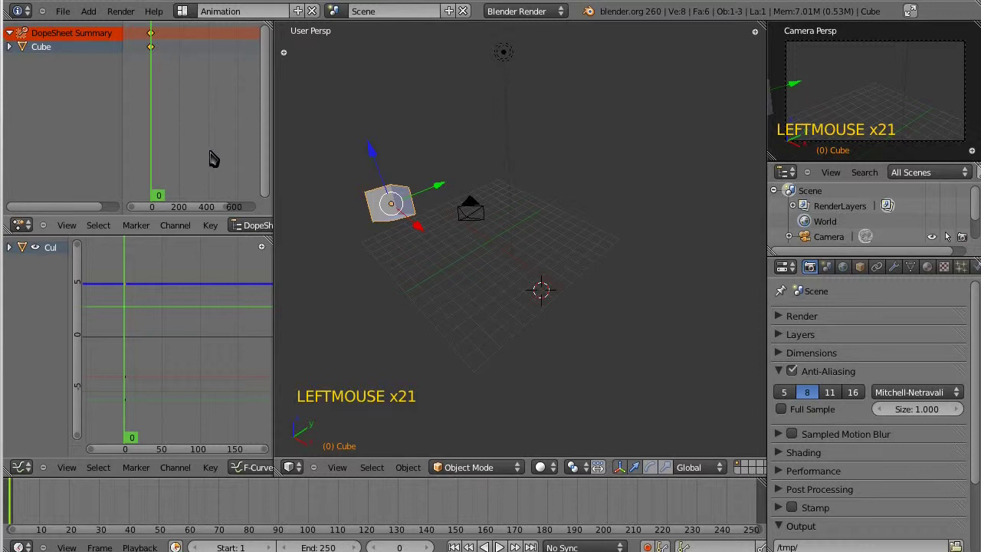
{"action": "left_click", "coordinate": [10, 47]}
{"action": "left_click", "coordinate": [14, 60]}
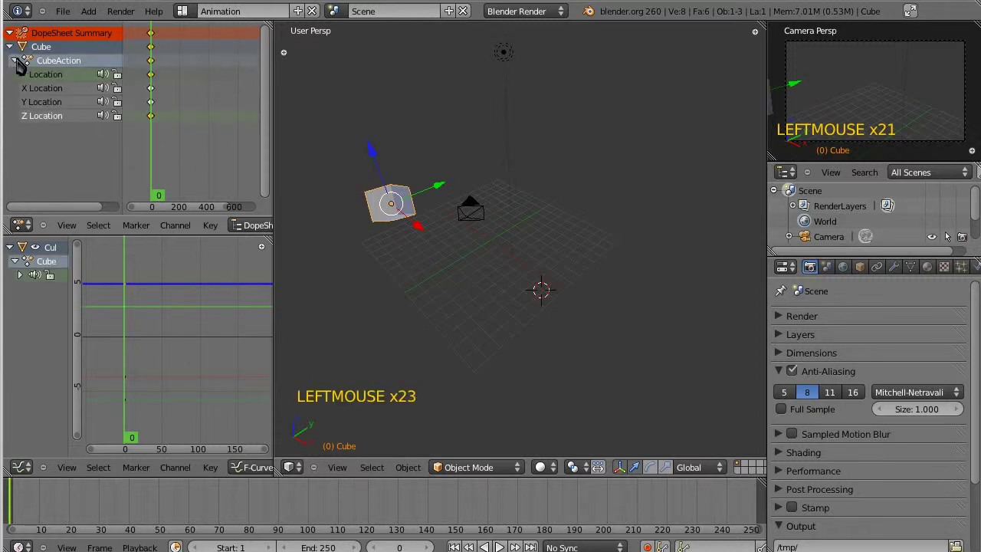
{"action": "left_click", "coordinate": [151, 165]}
{"action": "middle_click_drag", "start_coordinate": [204, 175], "coordinate": [171, 188]}
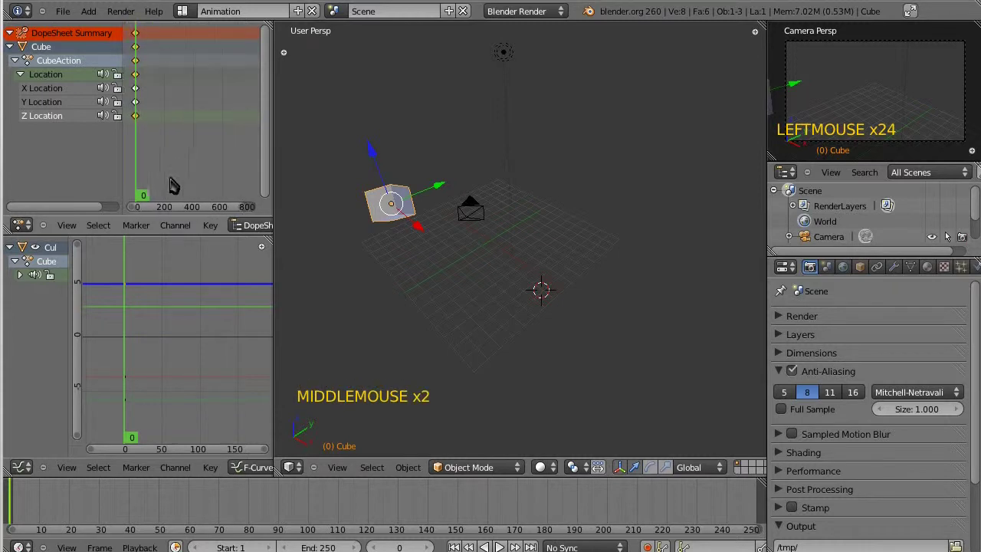